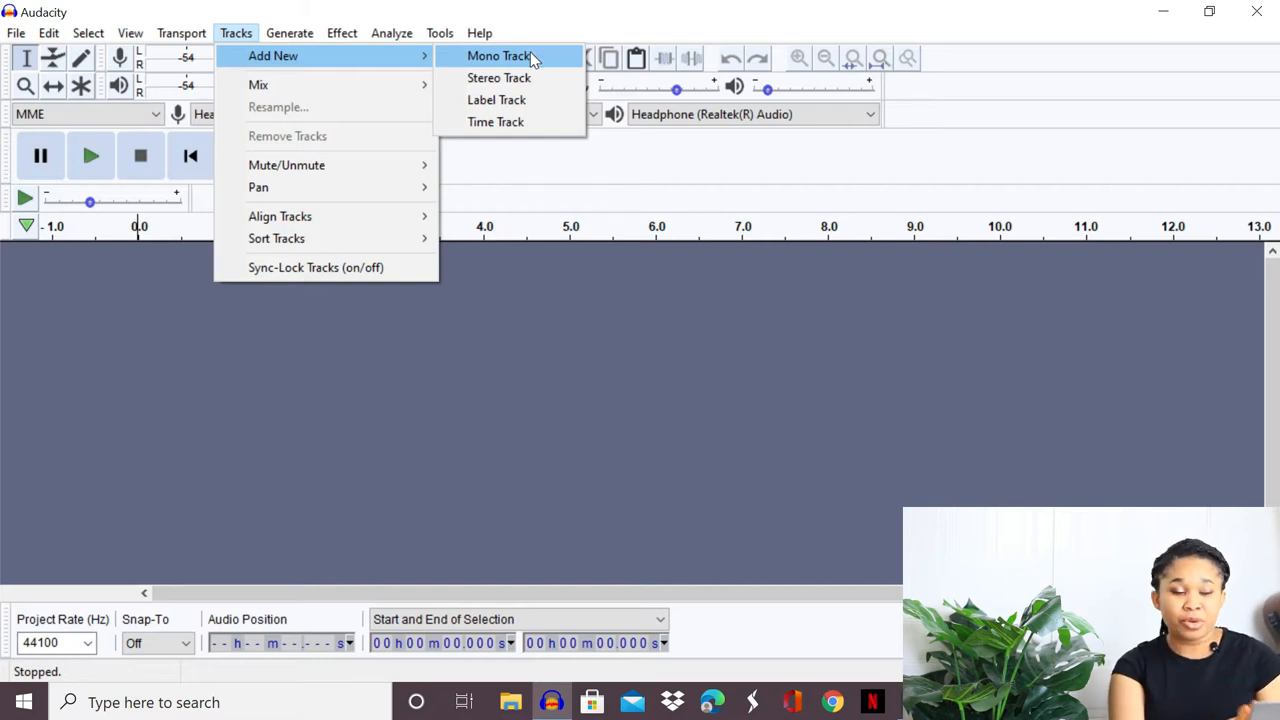
Step: Record a voice clip of about 5.8 seconds on a mono track
{"action": "left_click", "coordinate": [539, 295]}
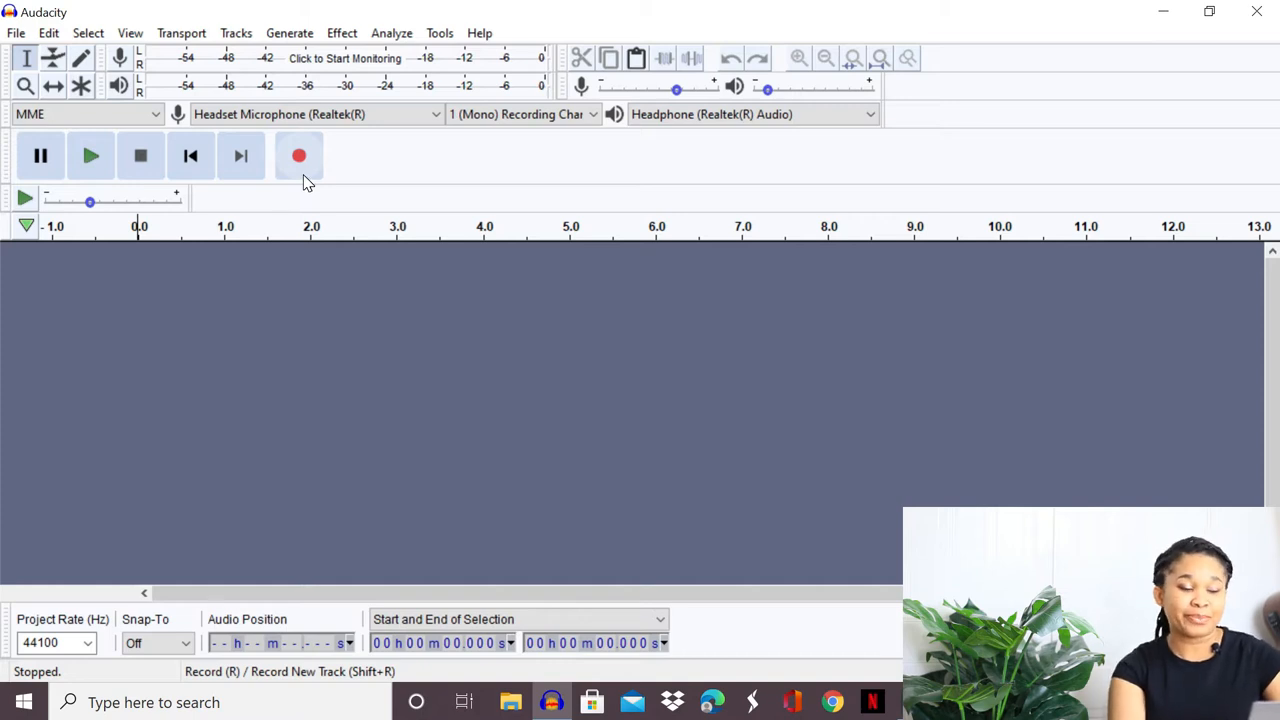
{"action": "left_click", "coordinate": [300, 158]}
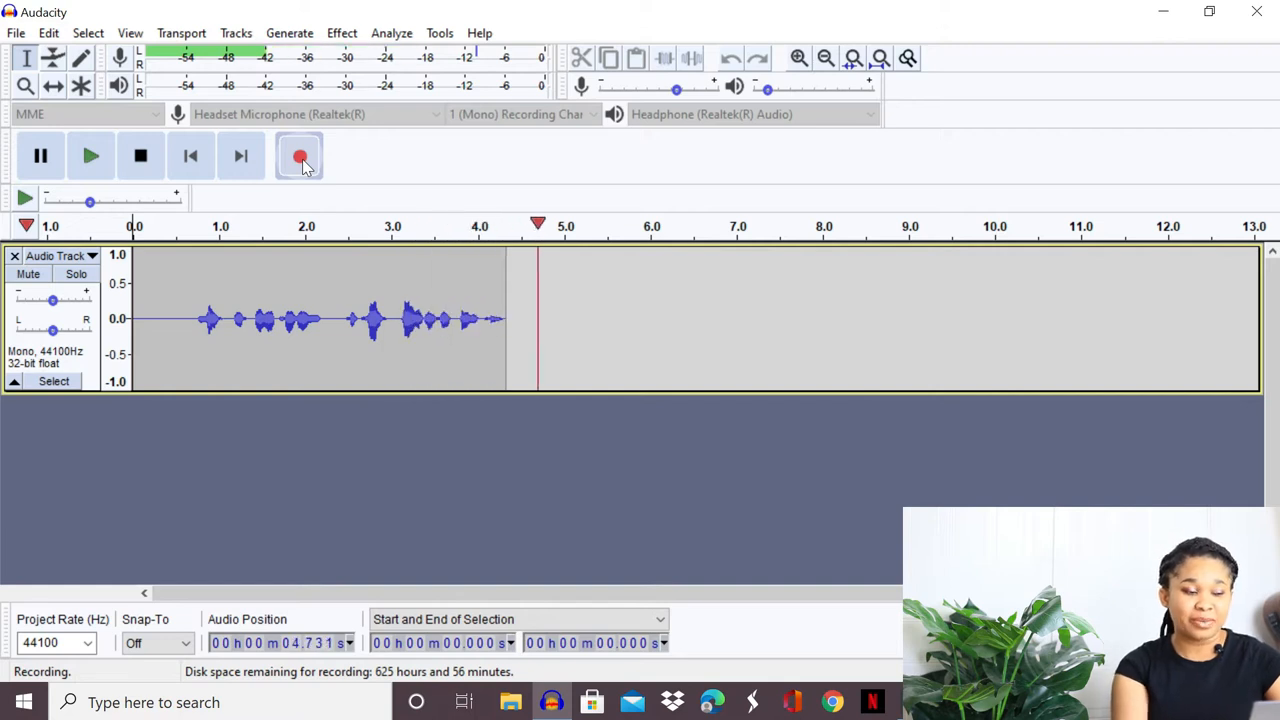
{"action": "left_click", "coordinate": [141, 160]}
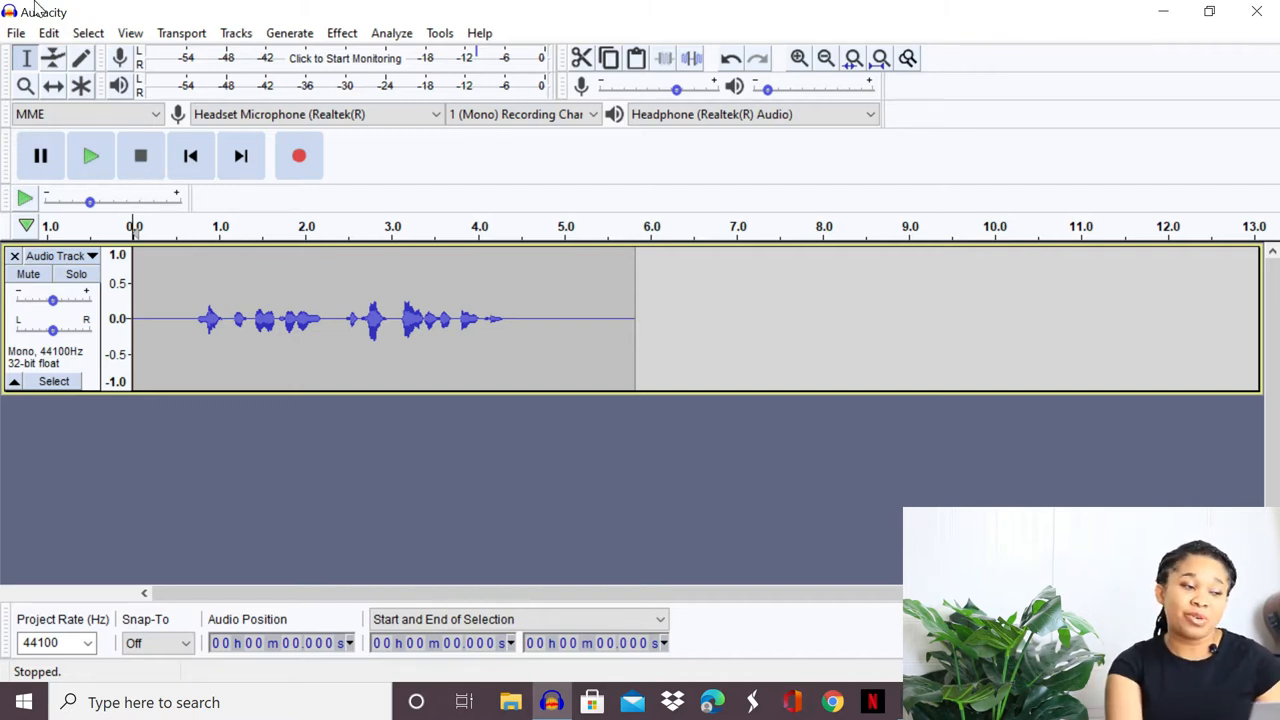
Step: Select the whole recorded clip and duplicate it onto a second track
{"action": "left_click", "coordinate": [48, 33]}
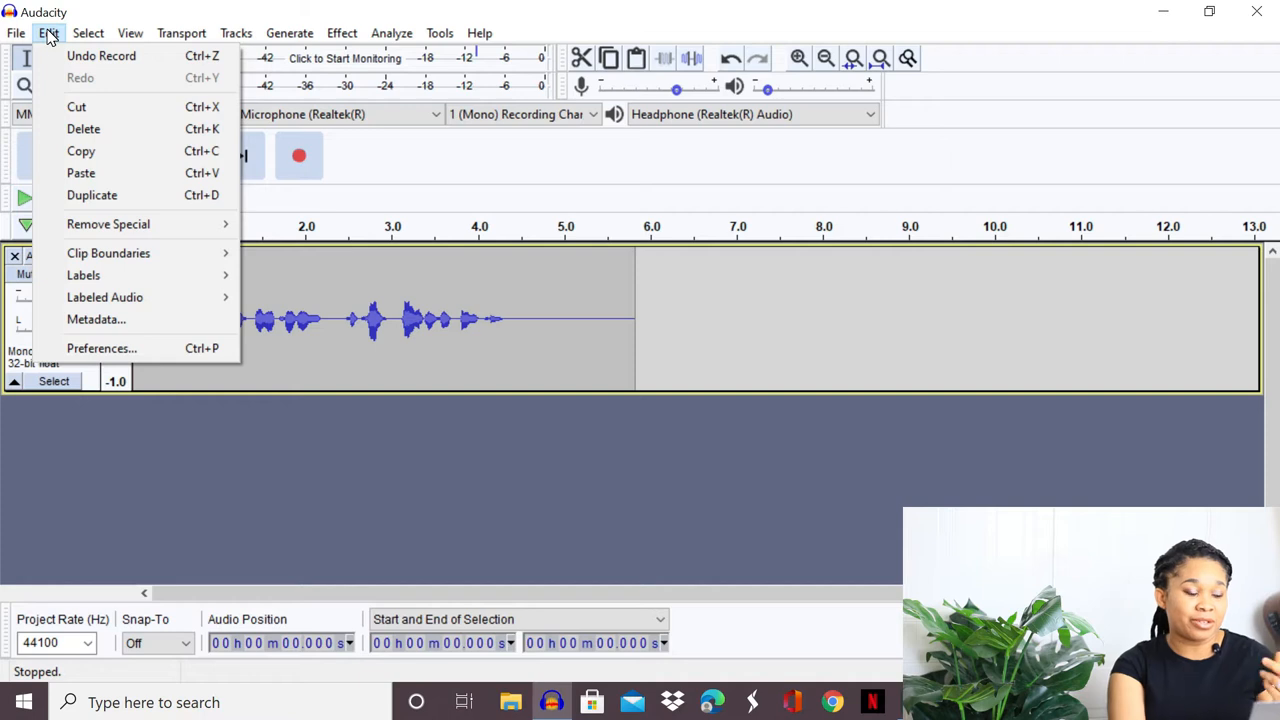
{"action": "mouse_move", "coordinate": [20, 36]}
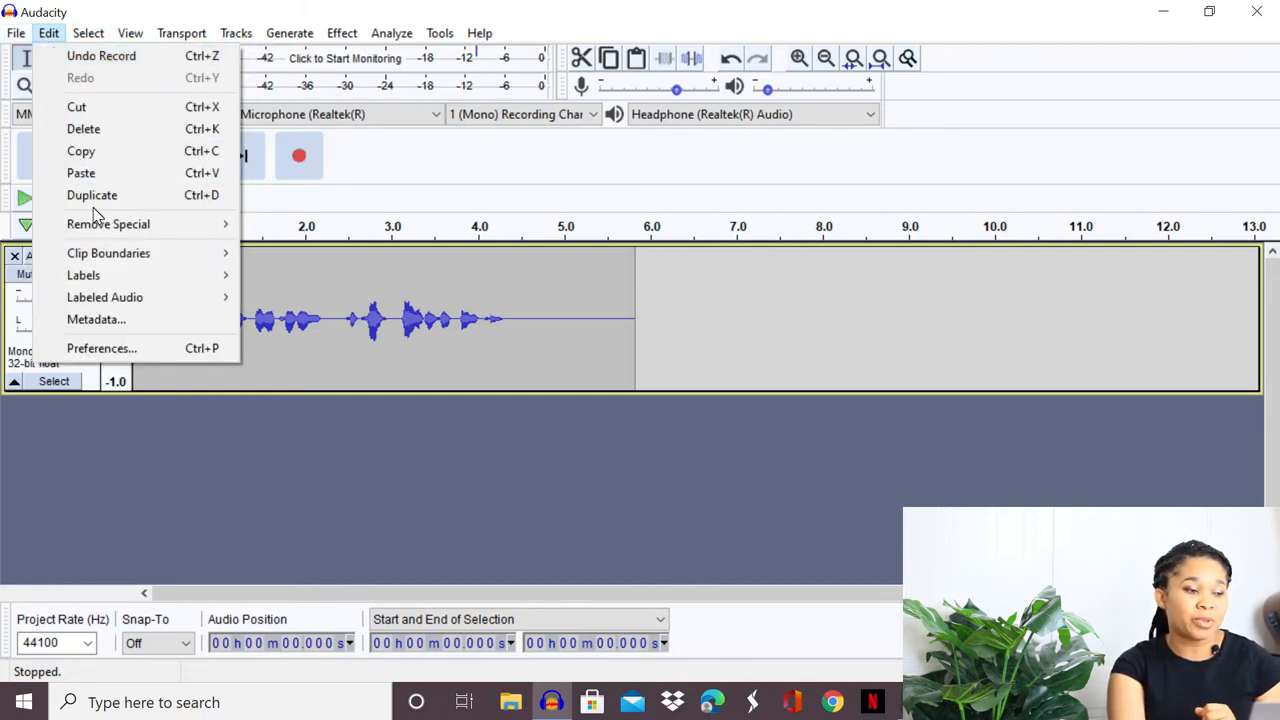
{"action": "double_click", "coordinate": [457, 354]}
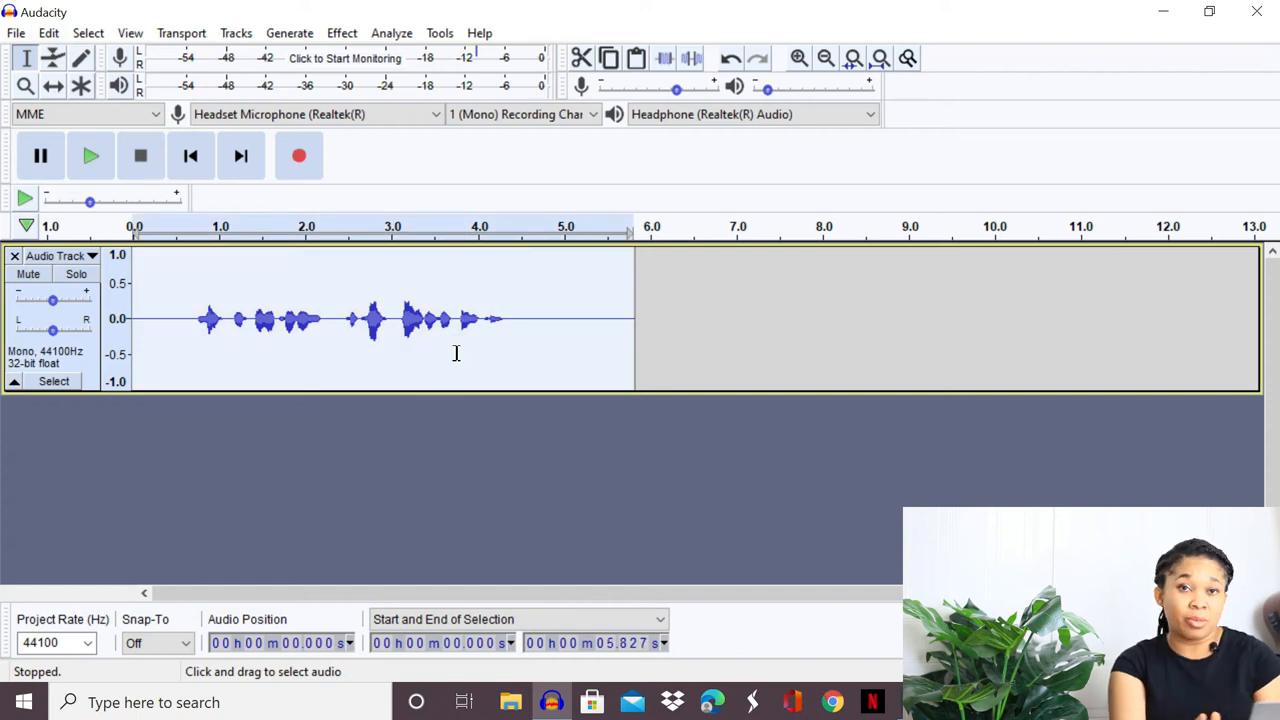
{"action": "left_click", "coordinate": [741, 354]}
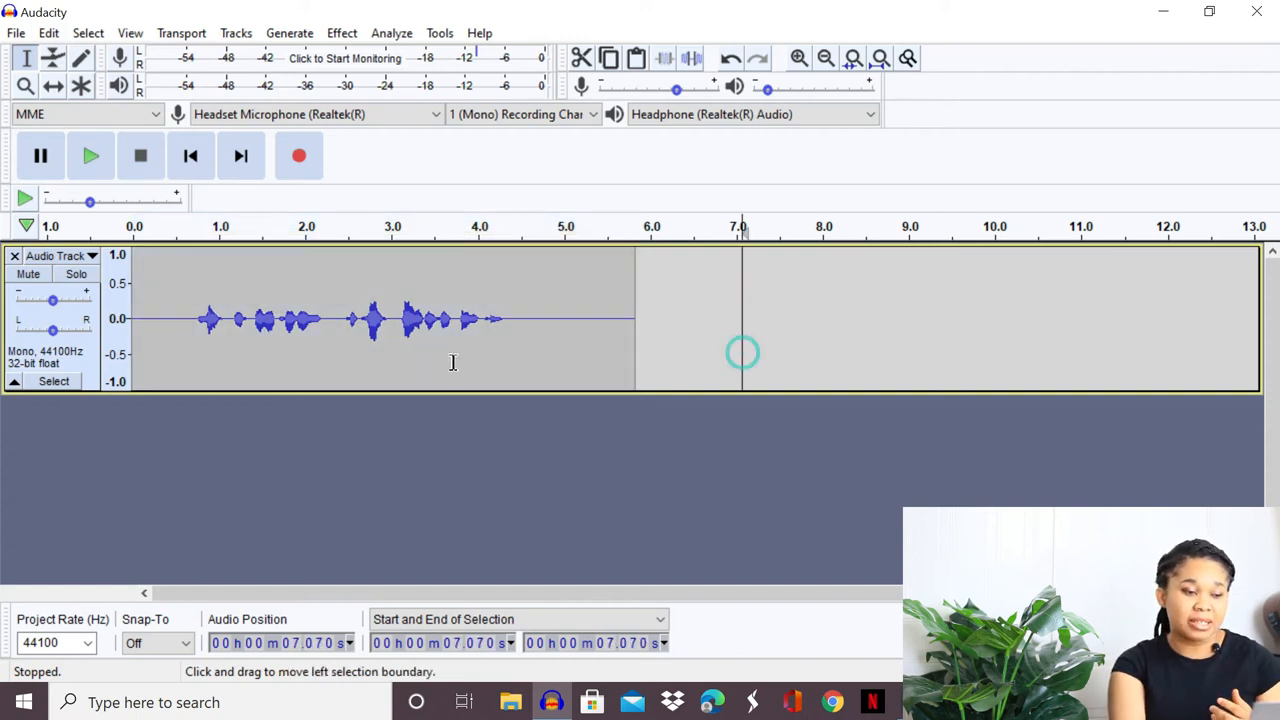
{"action": "double_click", "coordinate": [346, 328]}
{"action": "left_click", "coordinate": [49, 33]}
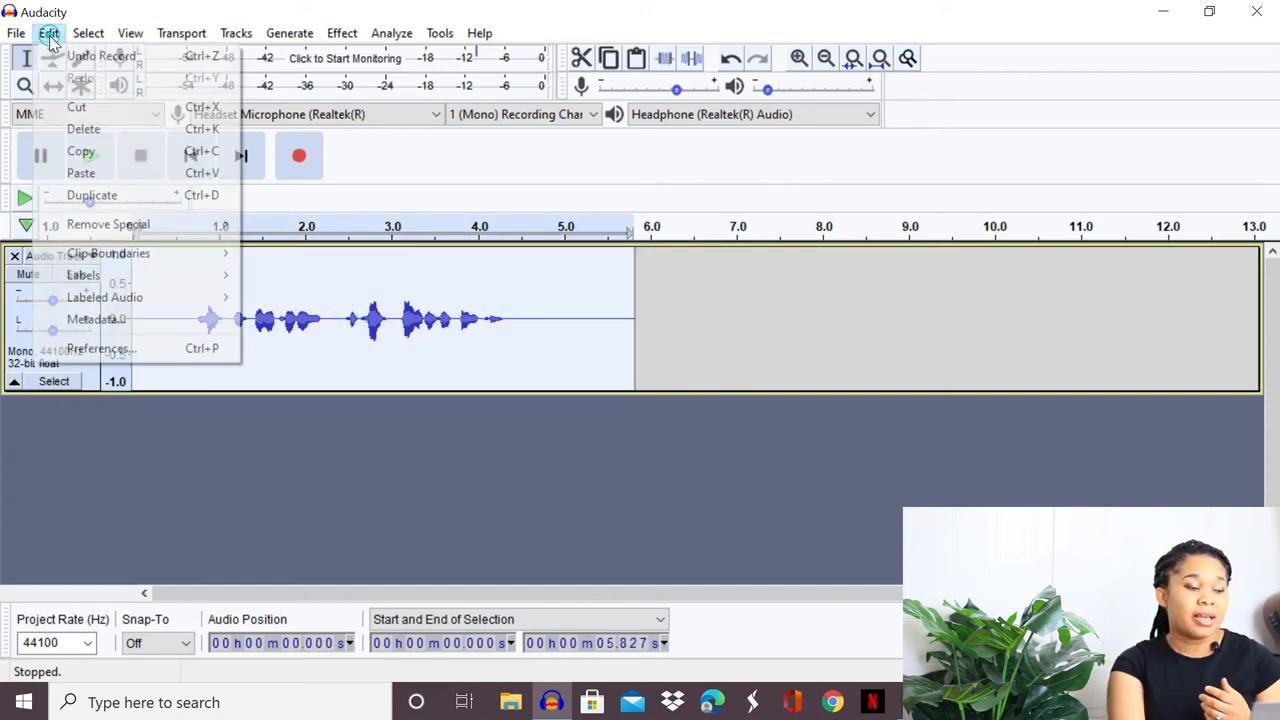
{"action": "left_click", "coordinate": [122, 196]}
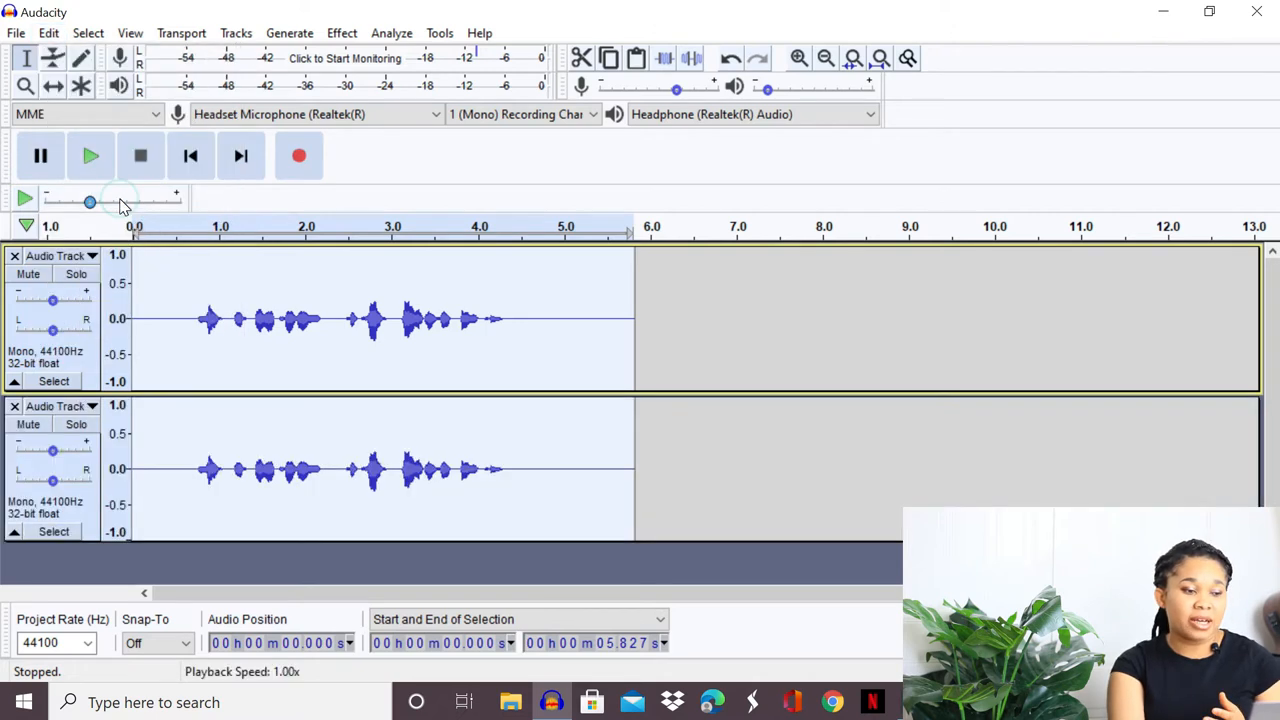
Step: Clear the selection and mute the duplicate track, keeping the original track soloed
{"action": "left_click", "coordinate": [851, 458]}
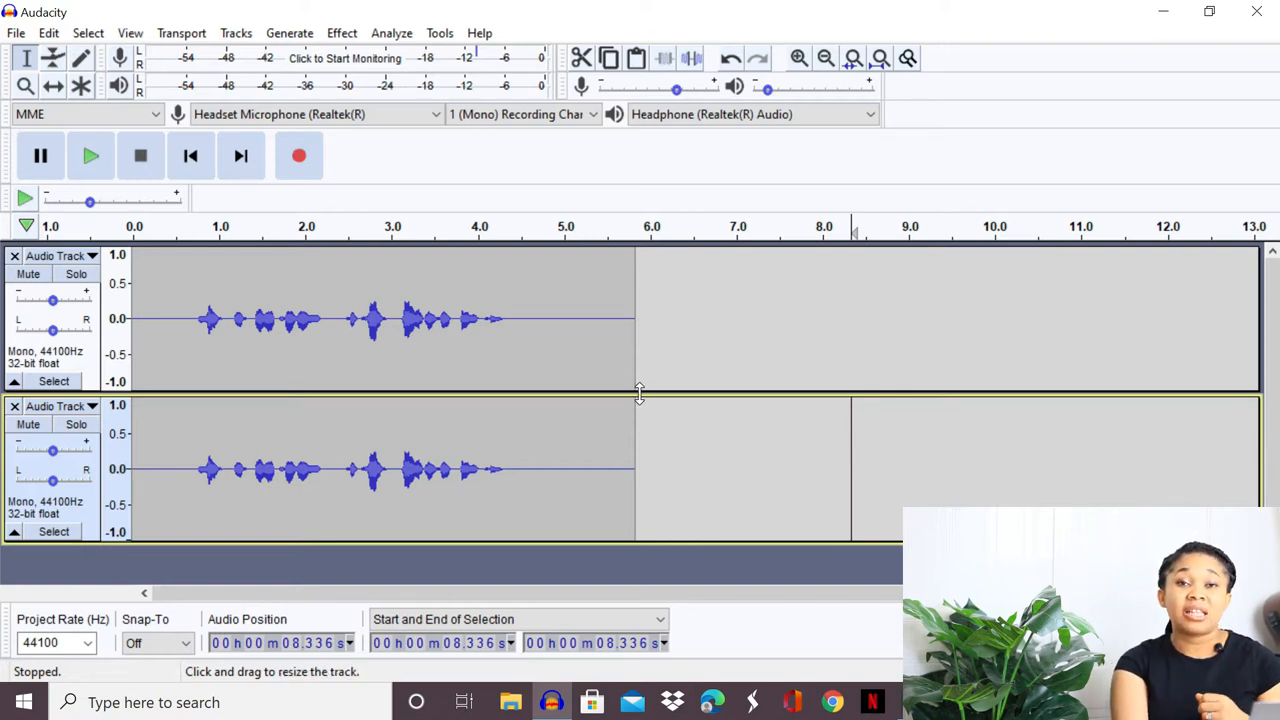
{"action": "left_click", "coordinate": [29, 426]}
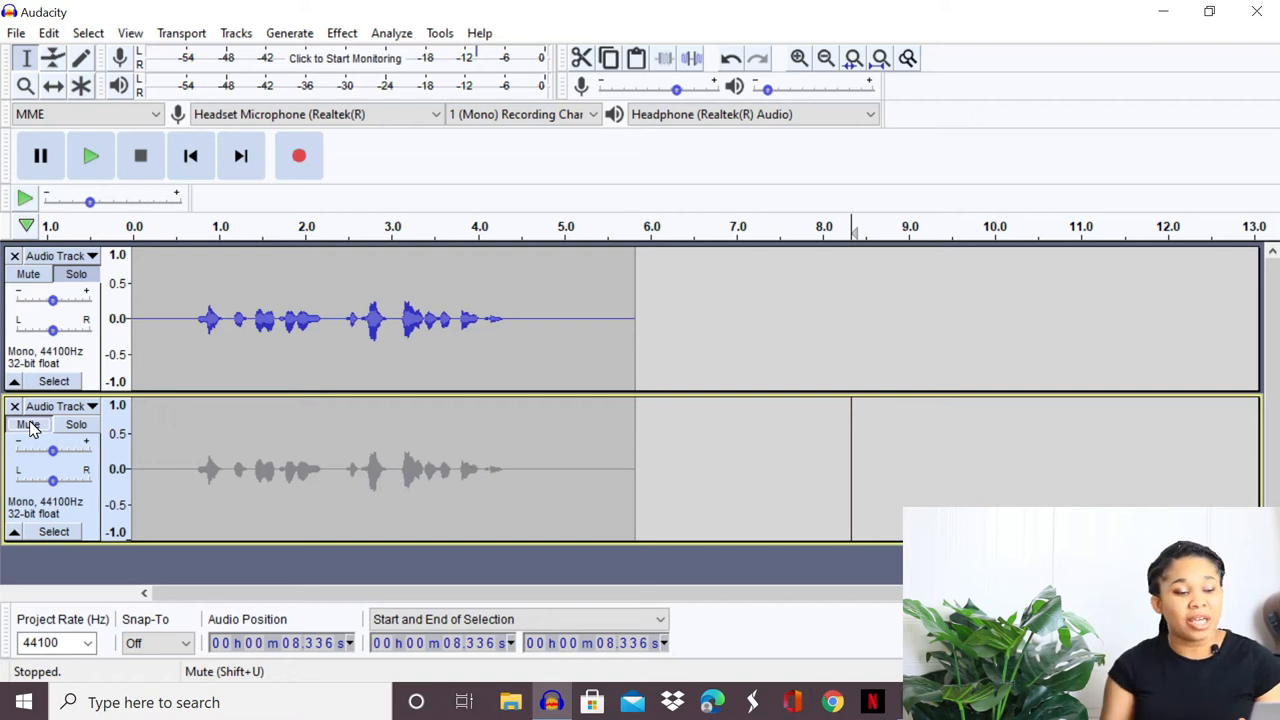
{"action": "left_click", "coordinate": [30, 428]}
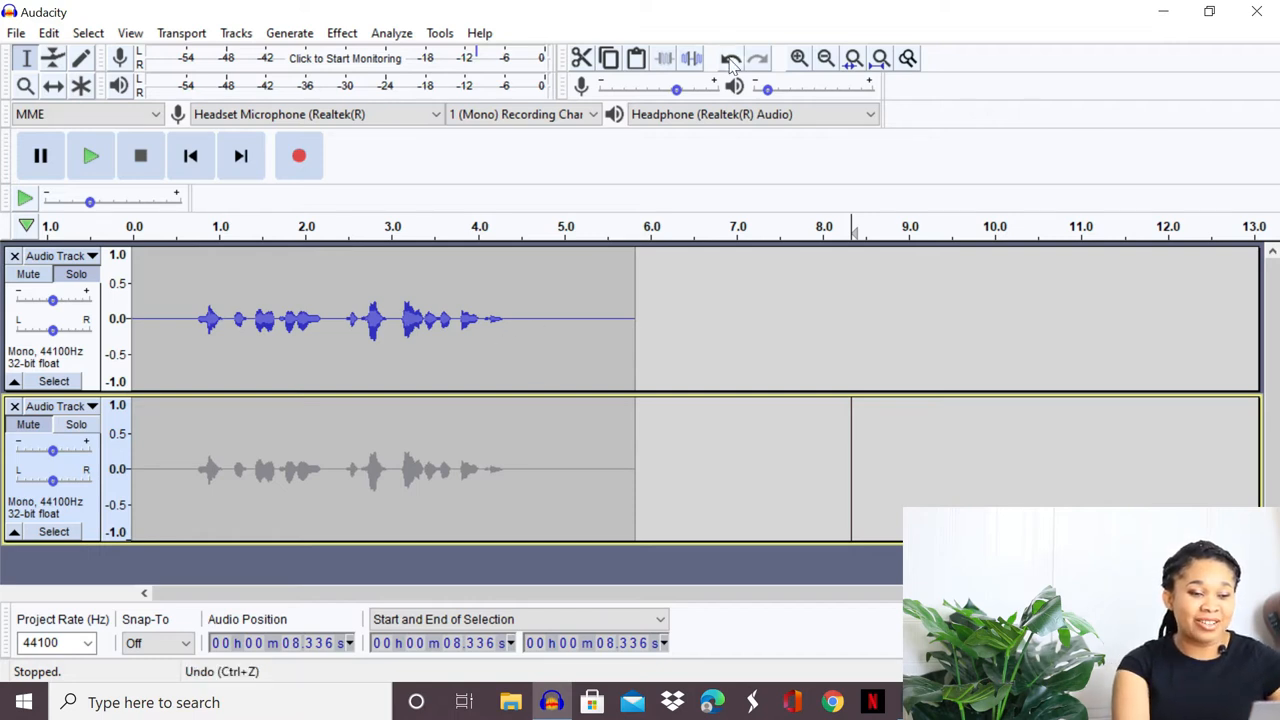
Step: Capture a noise profile from the silent stretch before the speech on the original track, about 0.431 to 0.675 s
{"action": "left_click", "coordinate": [798, 58]}
{"action": "left_click", "coordinate": [798, 58]}
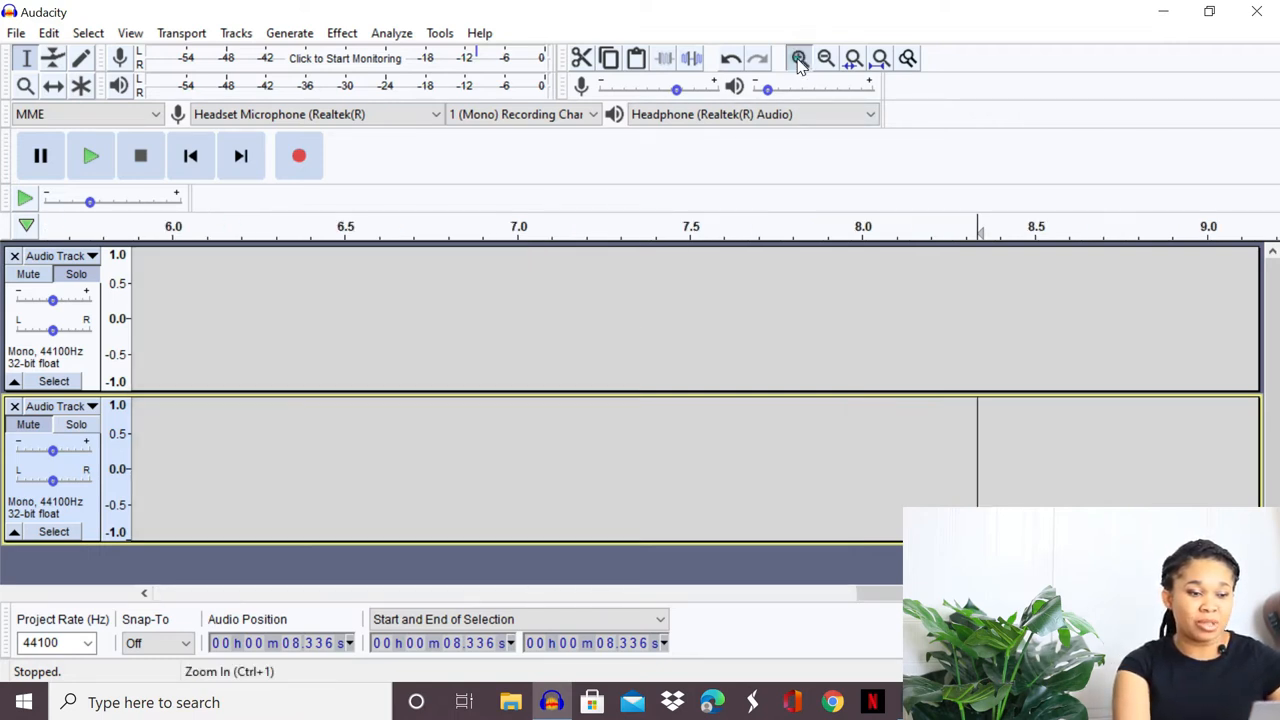
{"action": "left_click", "coordinate": [798, 58]}
{"action": "left_click_drag", "start_coordinate": [1069, 594], "coordinate": [224, 600]}
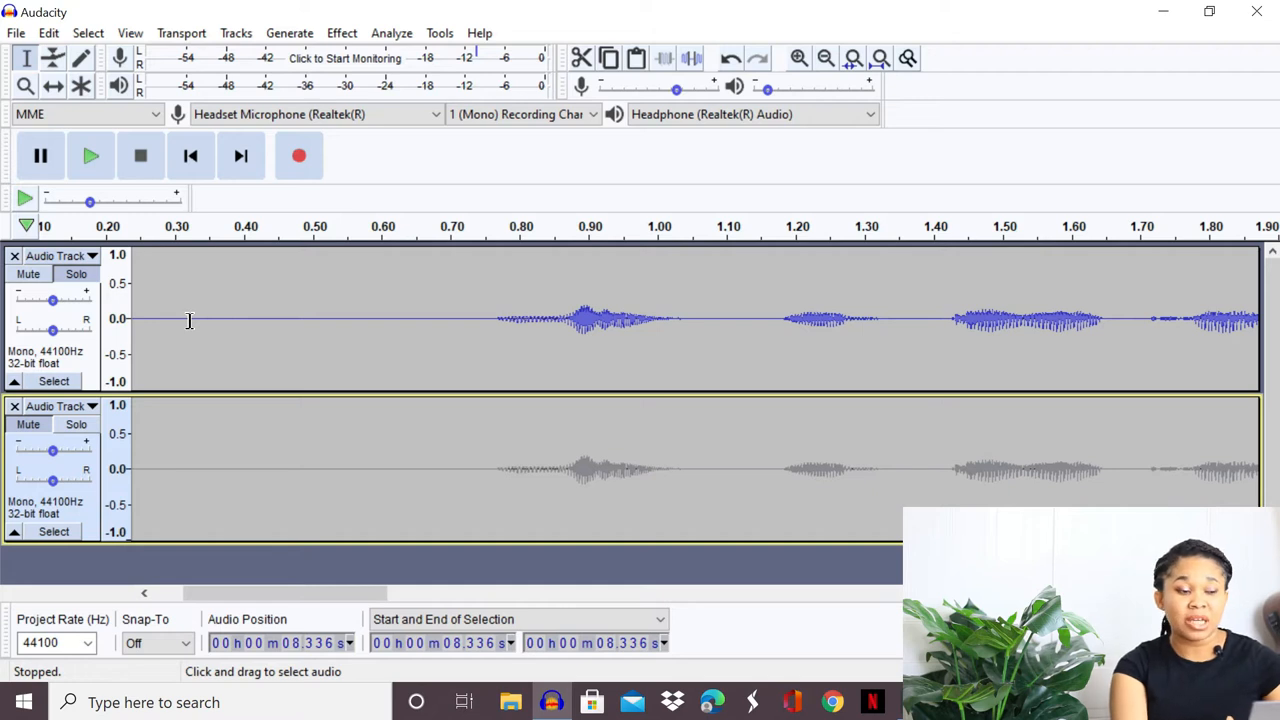
{"action": "left_click_drag", "start_coordinate": [189, 319], "coordinate": [426, 346]}
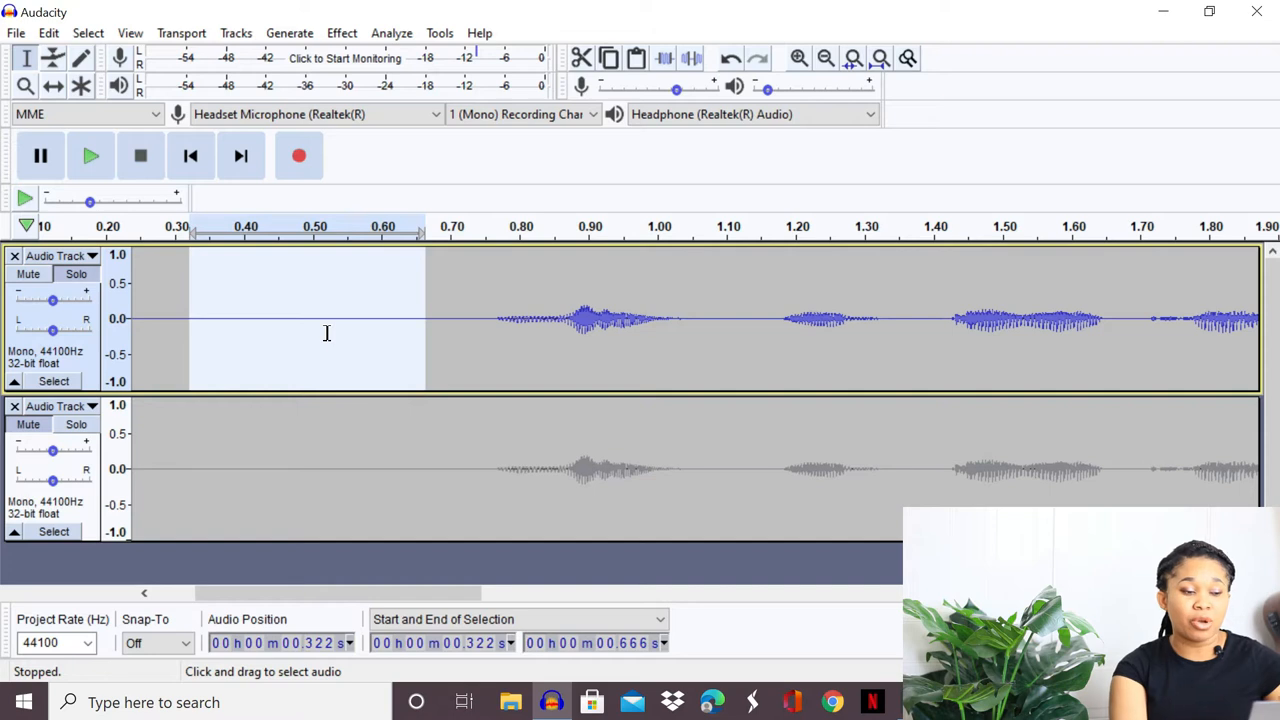
{"action": "double_click", "coordinate": [248, 317]}
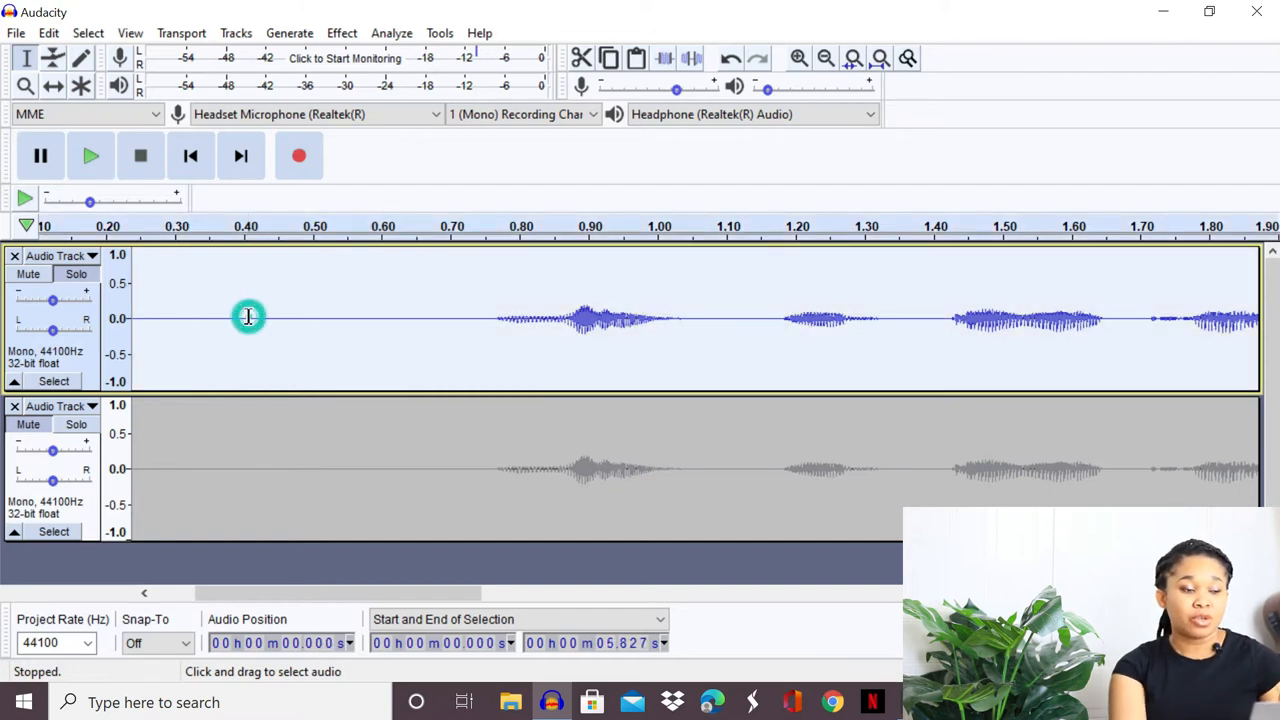
{"action": "left_click", "coordinate": [248, 317]}
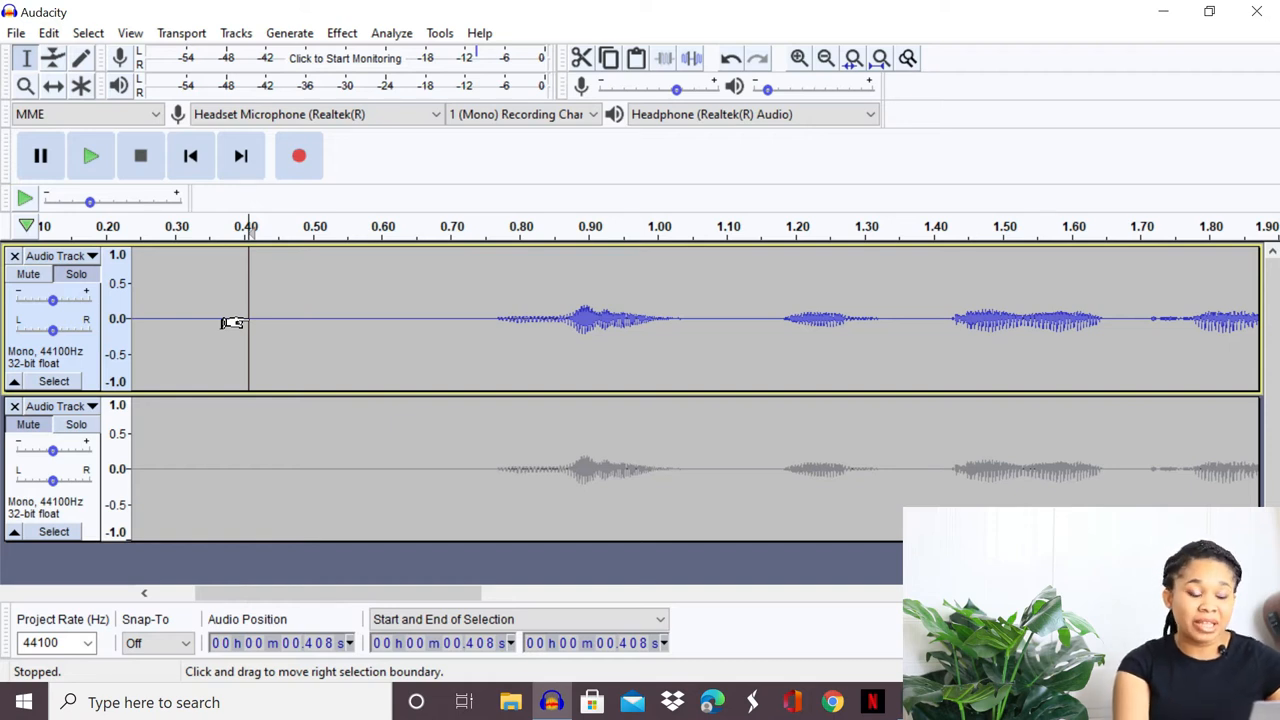
{"action": "left_click", "coordinate": [390, 326]}
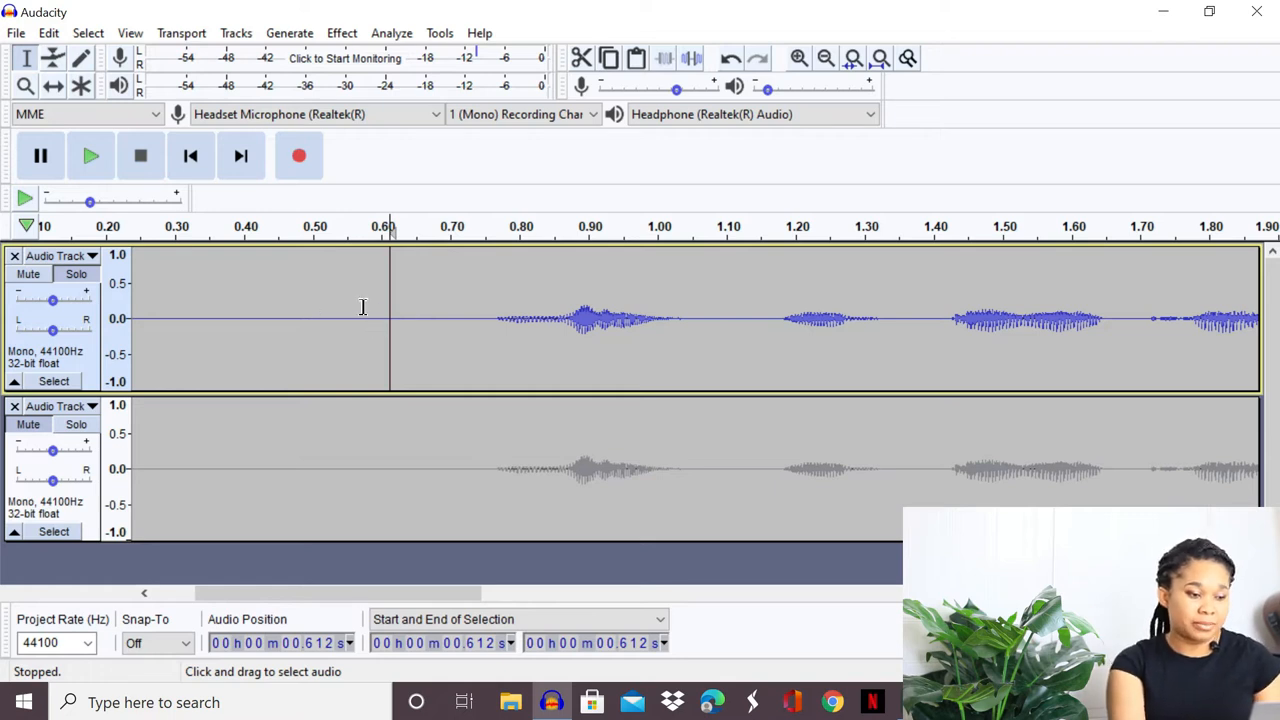
{"action": "left_click_drag", "start_coordinate": [264, 318], "coordinate": [431, 347]}
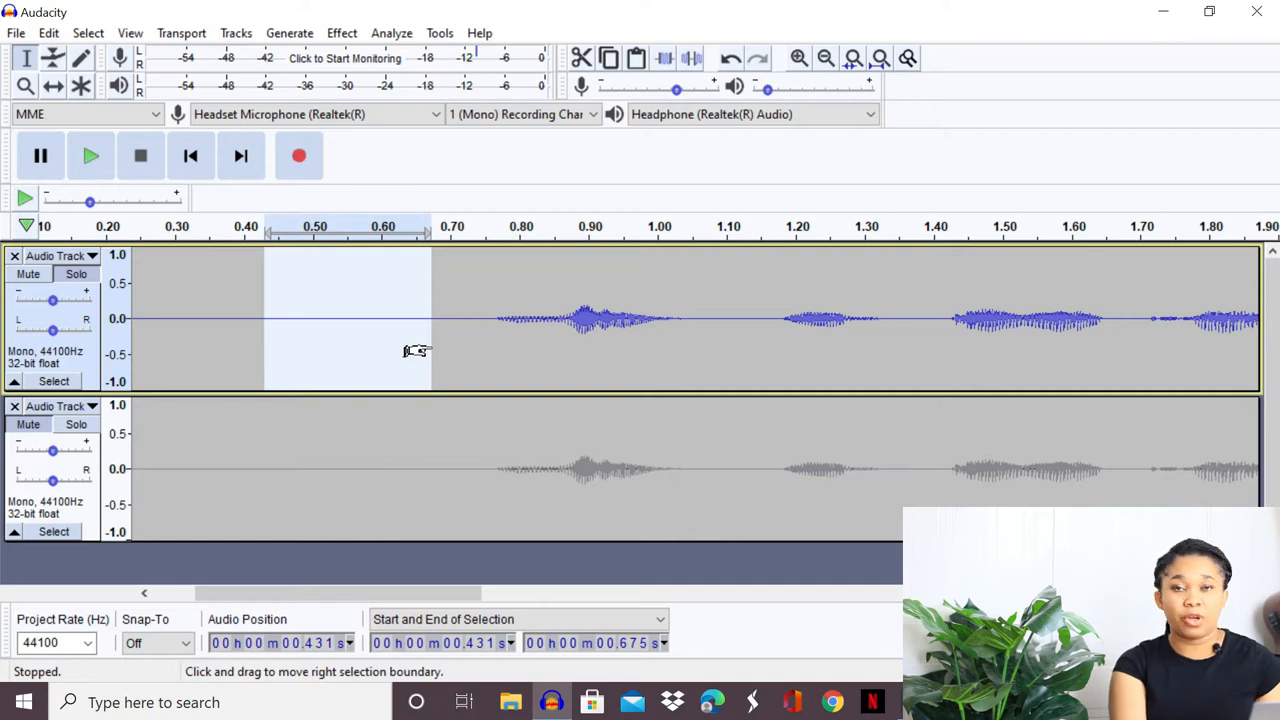
{"action": "left_click", "coordinate": [343, 33]}
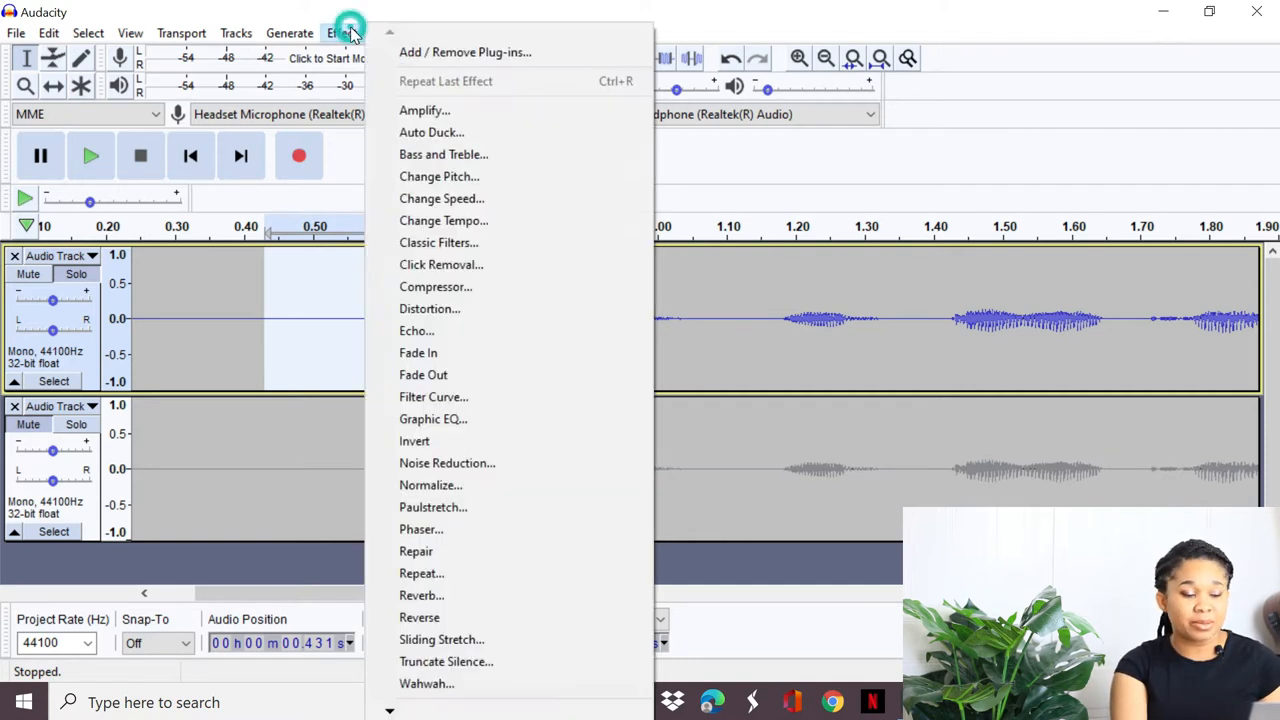
{"action": "left_click", "coordinate": [469, 465]}
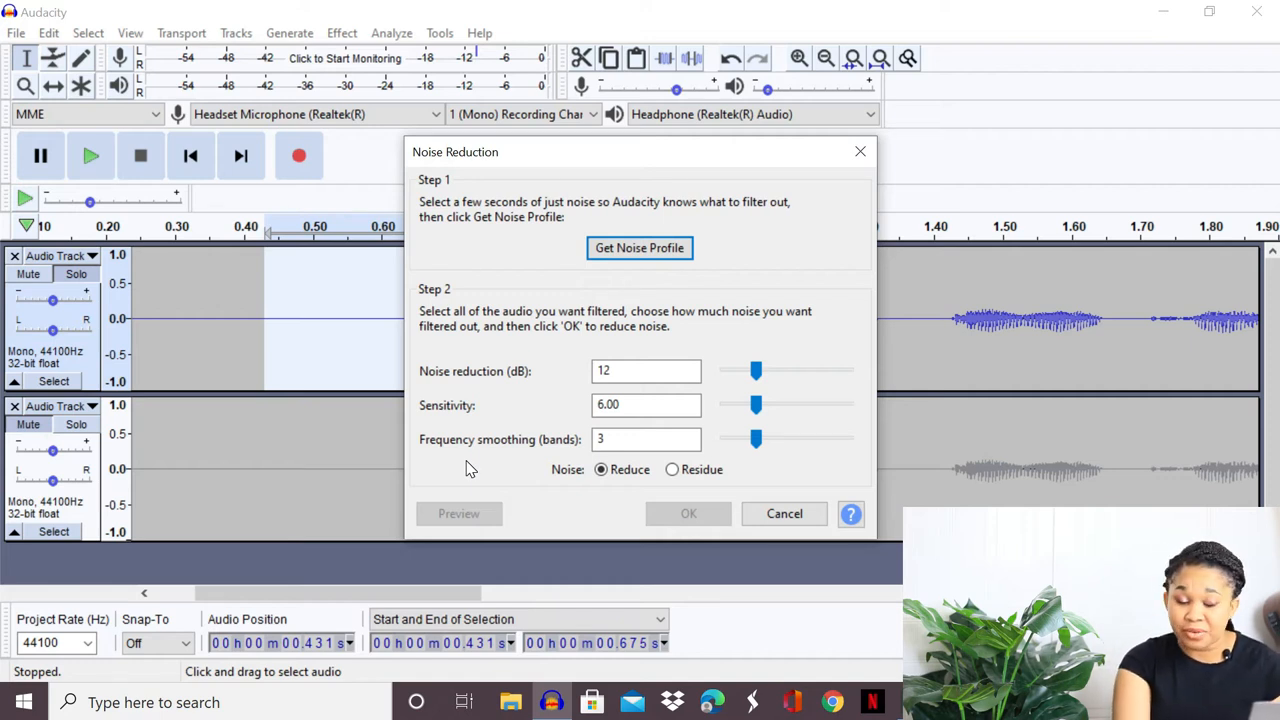
{"action": "left_click", "coordinate": [624, 250]}
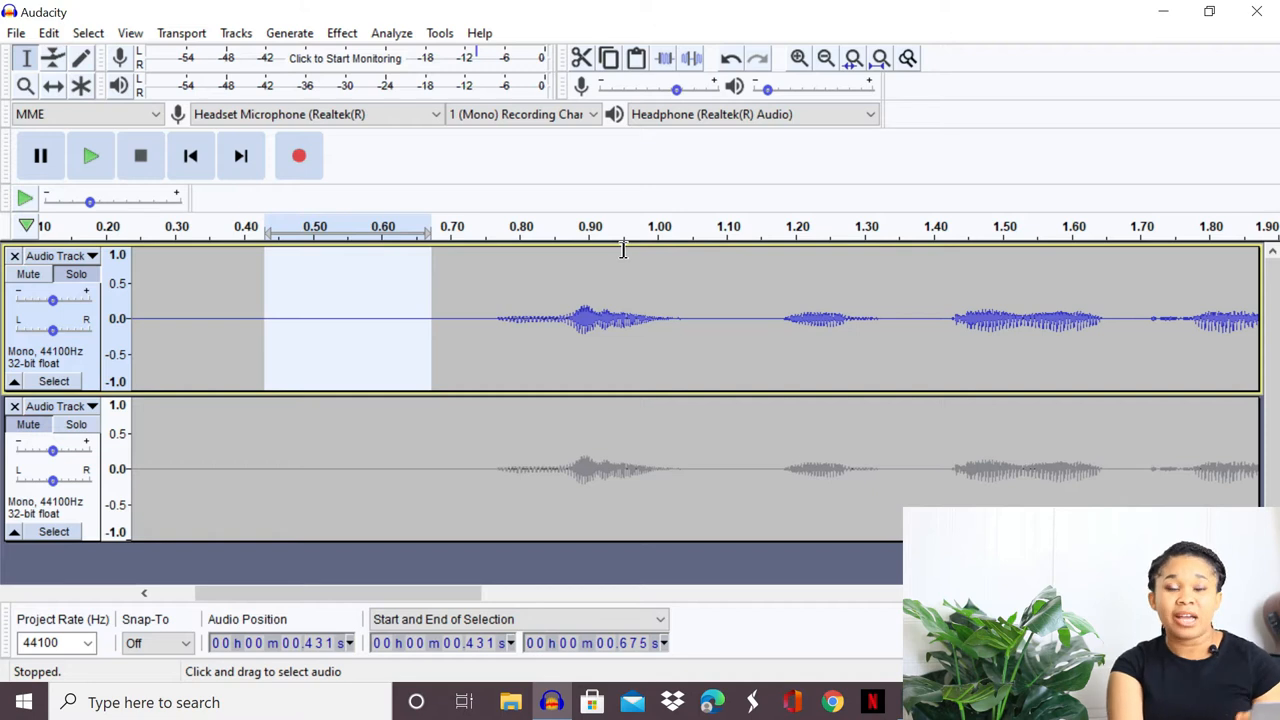
Step: Apply Noise Reduction to the entire original track with 12 dB reduction, sensitivity 6.00 and 3 frequency smoothing bands
{"action": "double_click", "coordinate": [631, 322]}
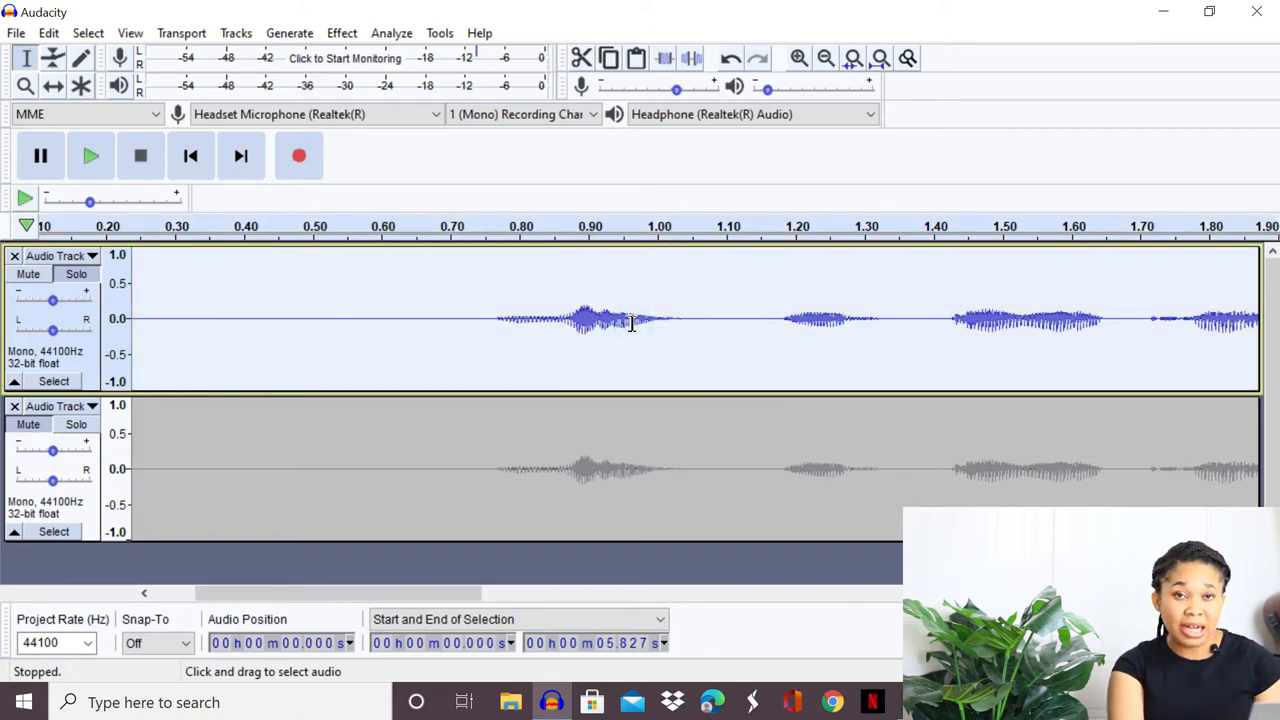
{"action": "left_click", "coordinate": [342, 33]}
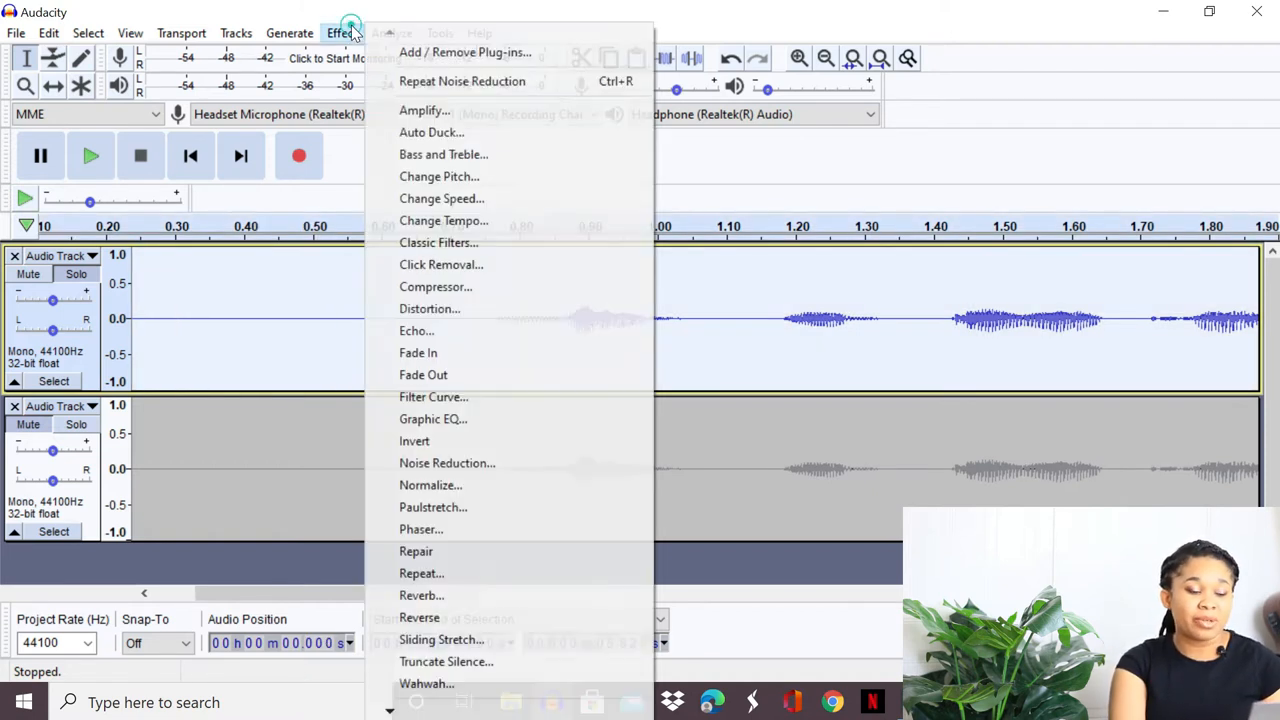
{"action": "left_click", "coordinate": [433, 467]}
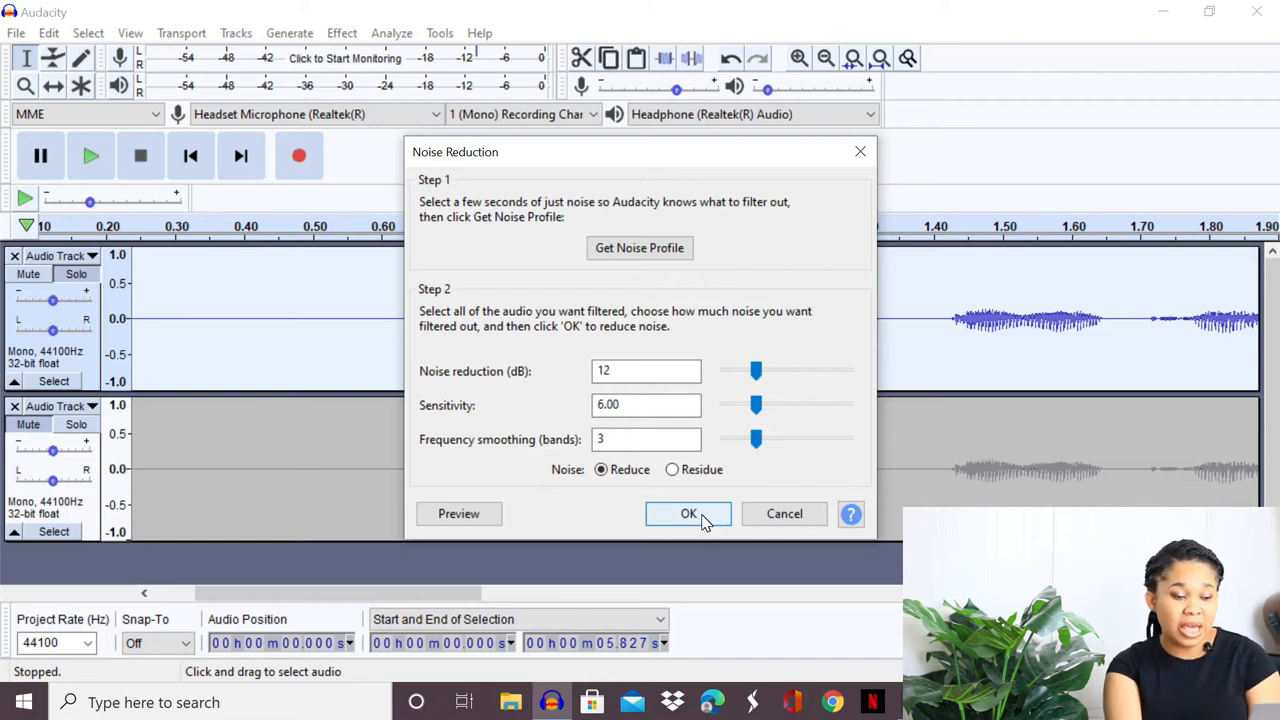
{"action": "left_click", "coordinate": [703, 518]}
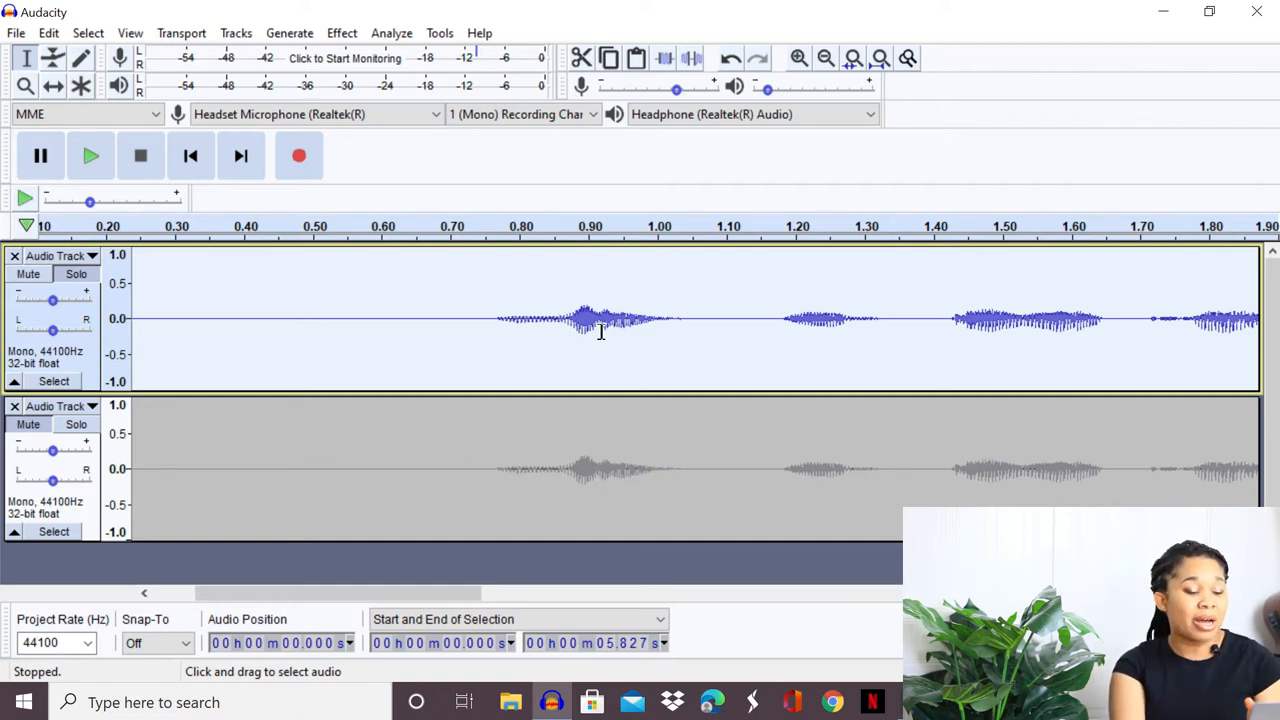
Step: Compress the original track with threshold -12 dB, noise floor -40 dB, ratio 10:1, attack 0.10 s and release 1.0 s, based on peaks
{"action": "left_click", "coordinate": [356, 36]}
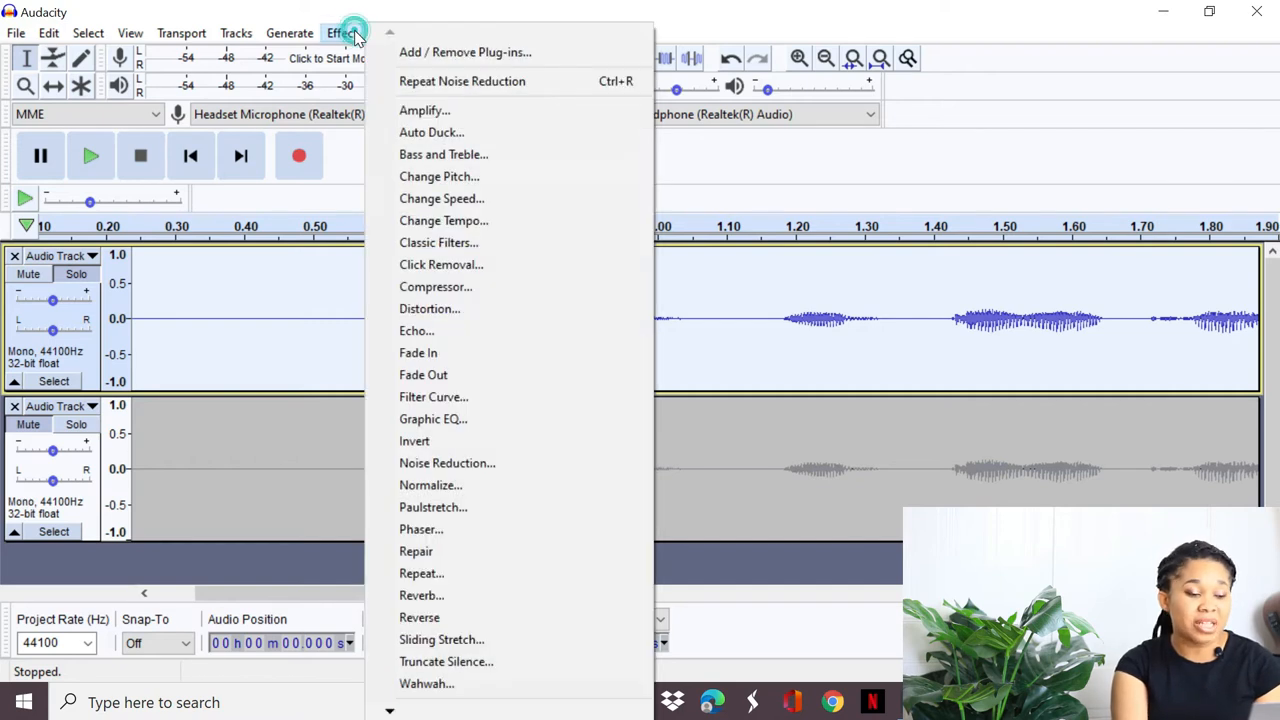
{"action": "left_click", "coordinate": [458, 288]}
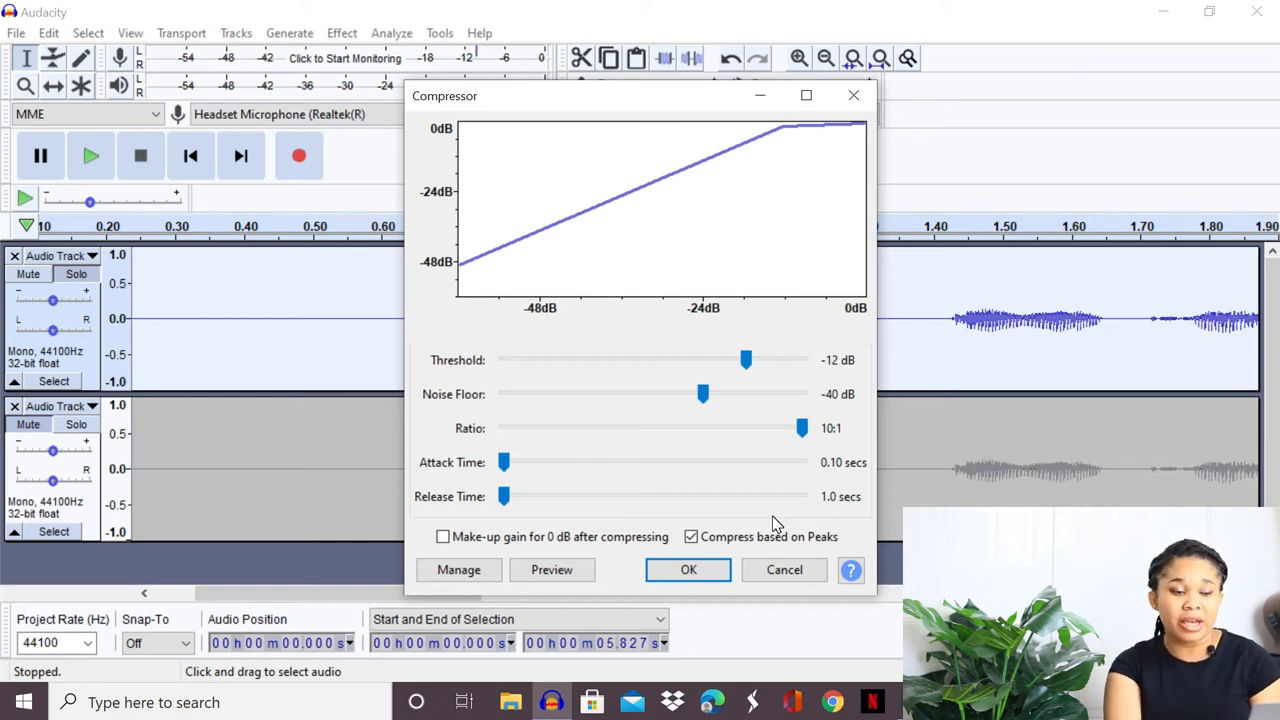
{"action": "left_click", "coordinate": [689, 570]}
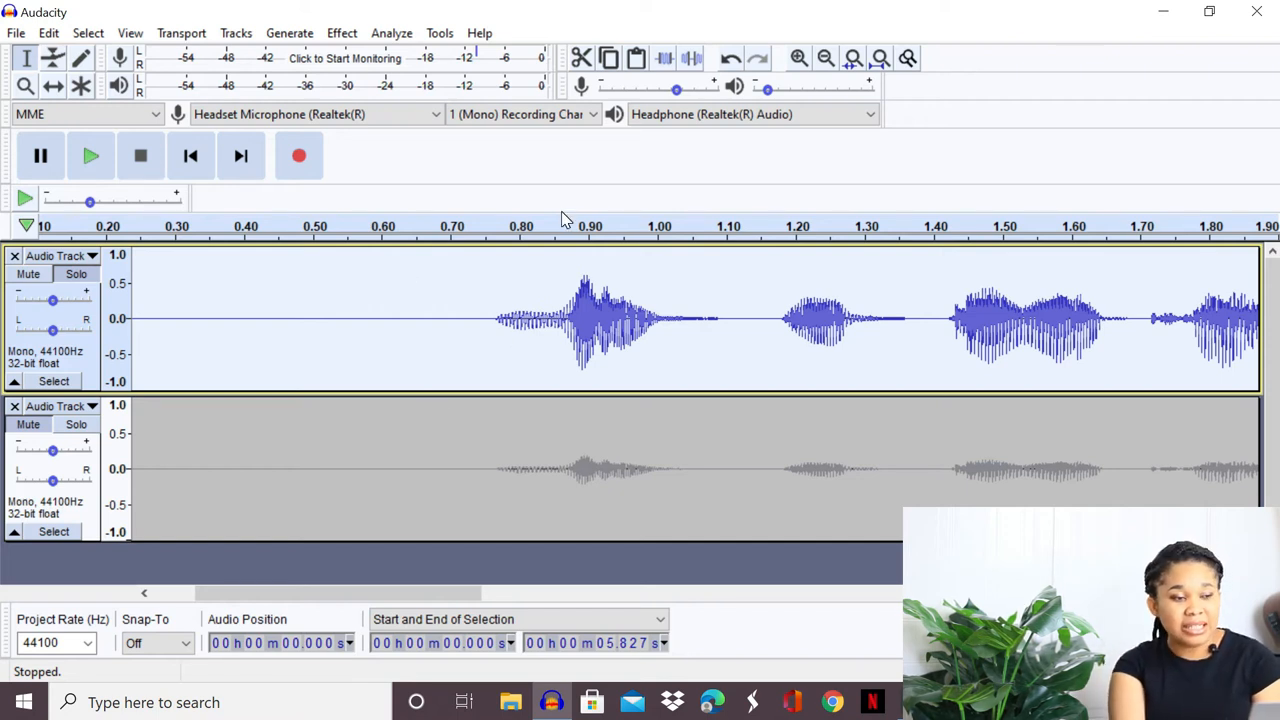
{"action": "left_click", "coordinate": [342, 33]}
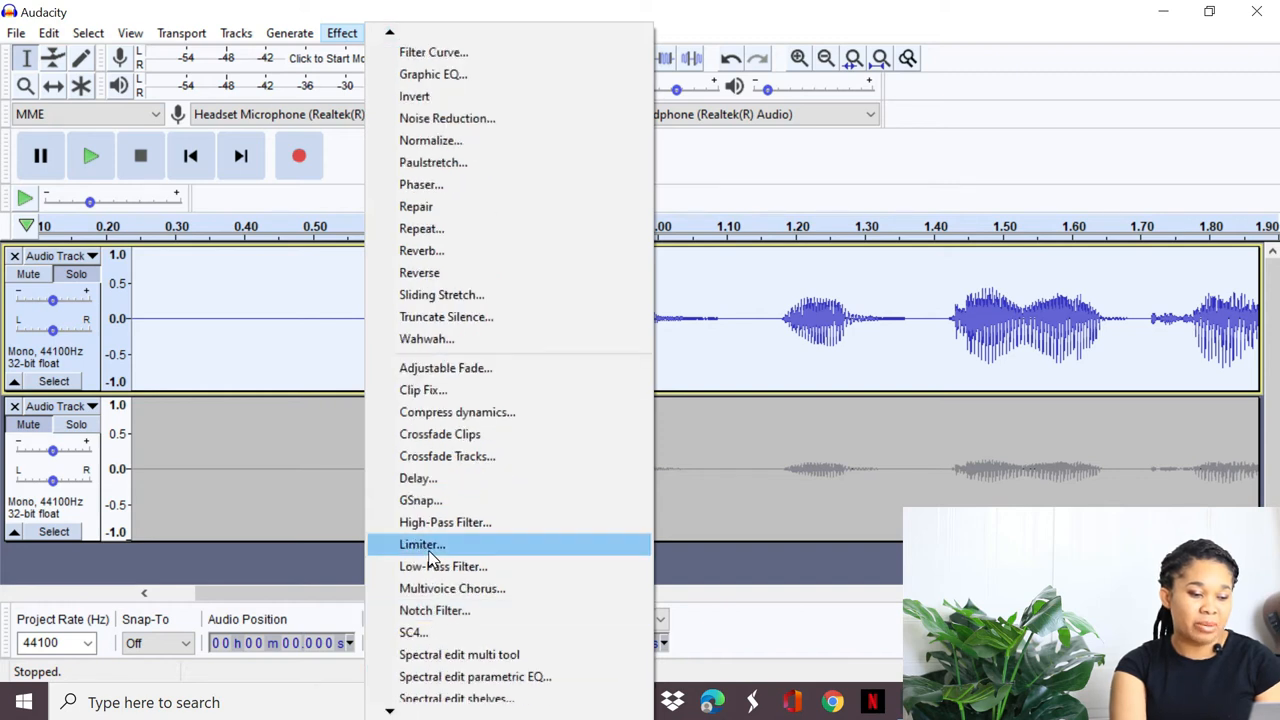
{"action": "left_click", "coordinate": [428, 552]}
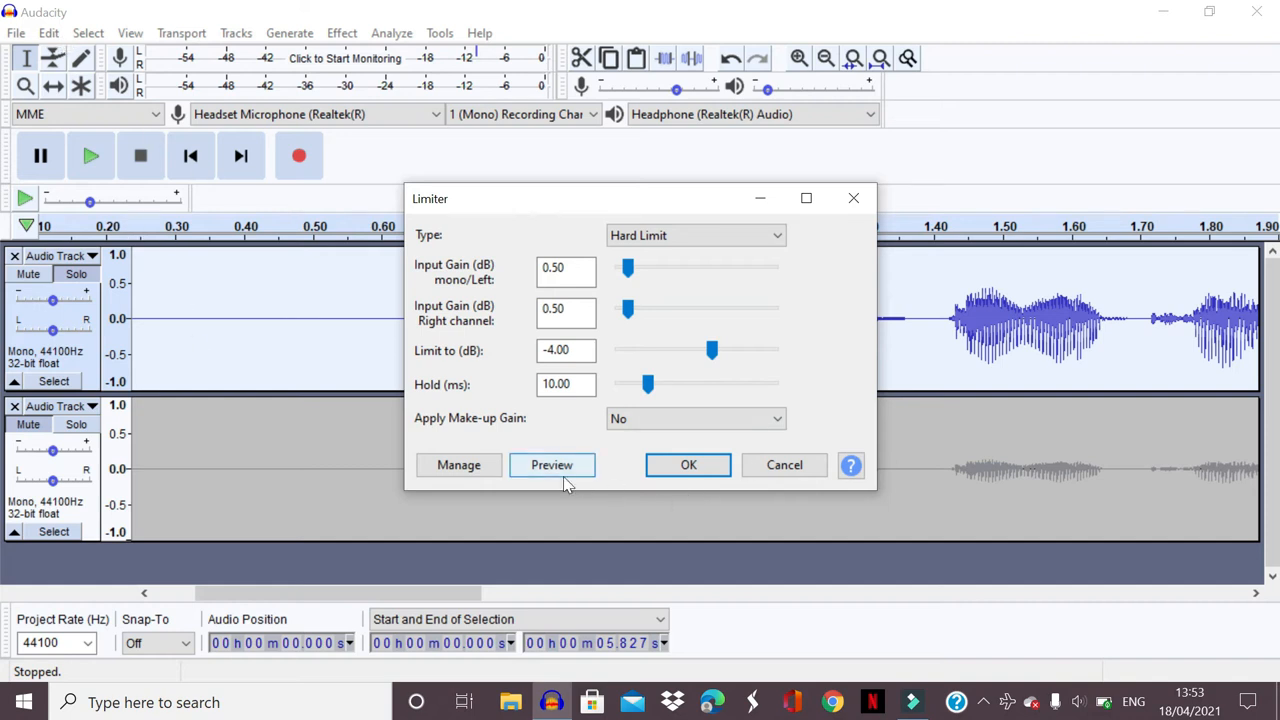
{"action": "left_click", "coordinate": [792, 468]}
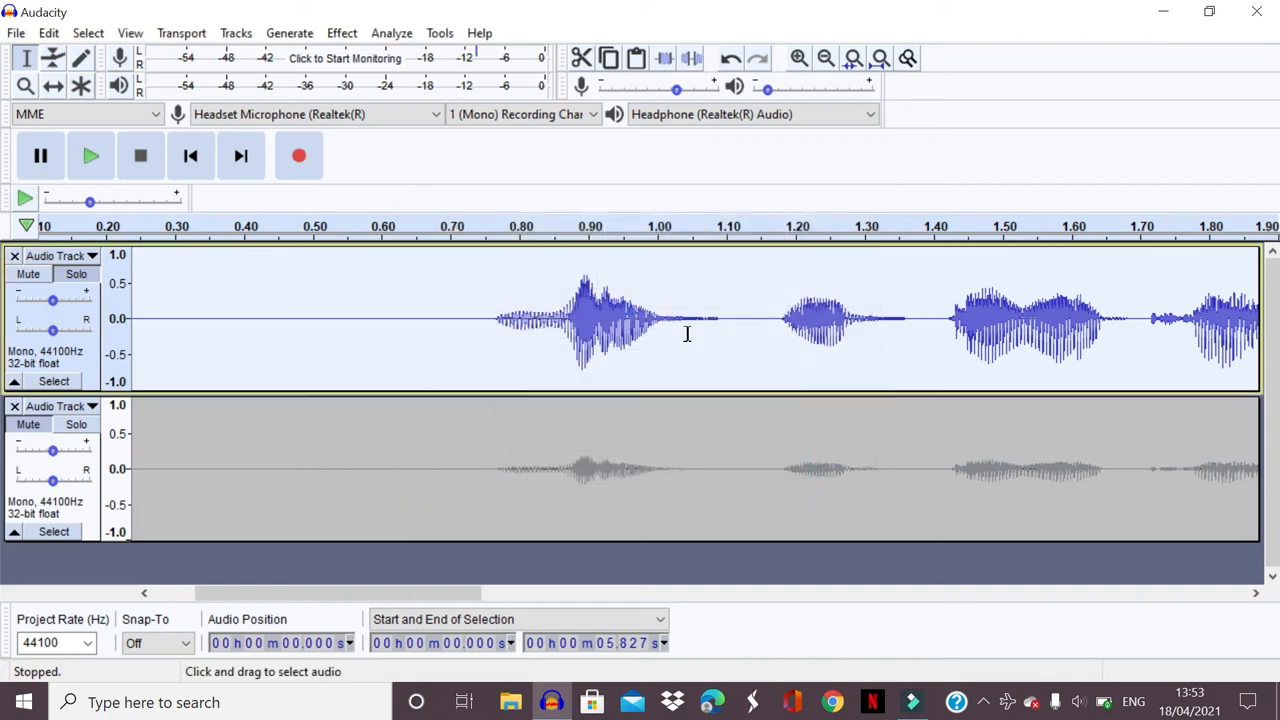
Step: Preview a Hard Limit at -4.00 dB with 10 ms hold on the first spoken word, about 0.795 to 1.004 s
{"action": "left_click_drag", "start_coordinate": [658, 330], "coordinate": [514, 340]}
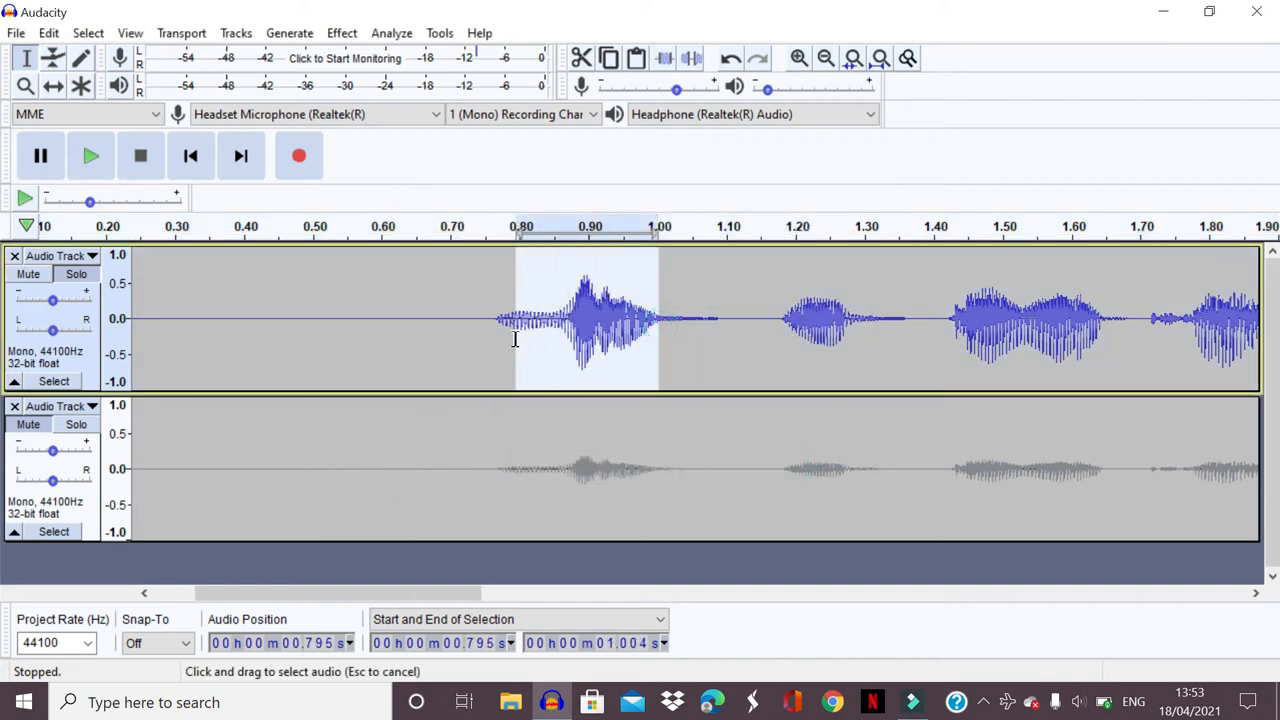
{"action": "left_click", "coordinate": [342, 33]}
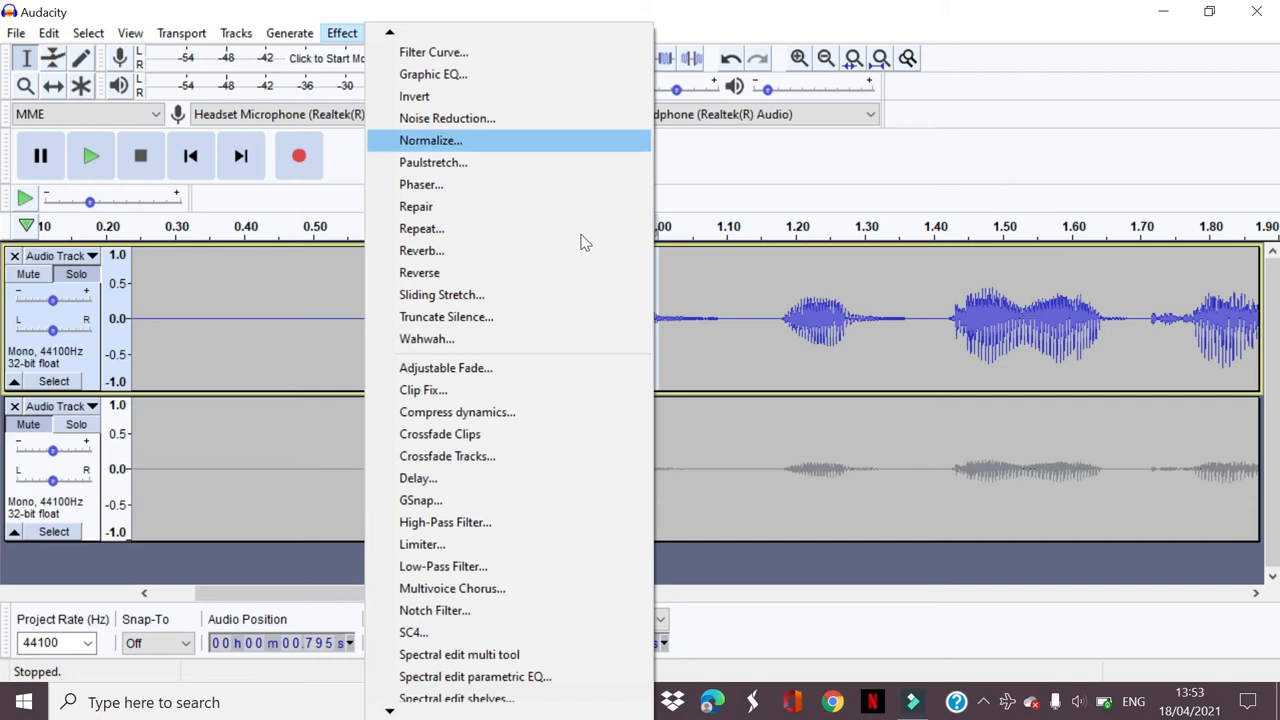
{"action": "scroll", "coordinate": [460, 620], "scroll_direction": "down", "scroll_amount": 2}
{"action": "scroll", "coordinate": [385, 690], "scroll_direction": "down", "scroll_amount": 1}
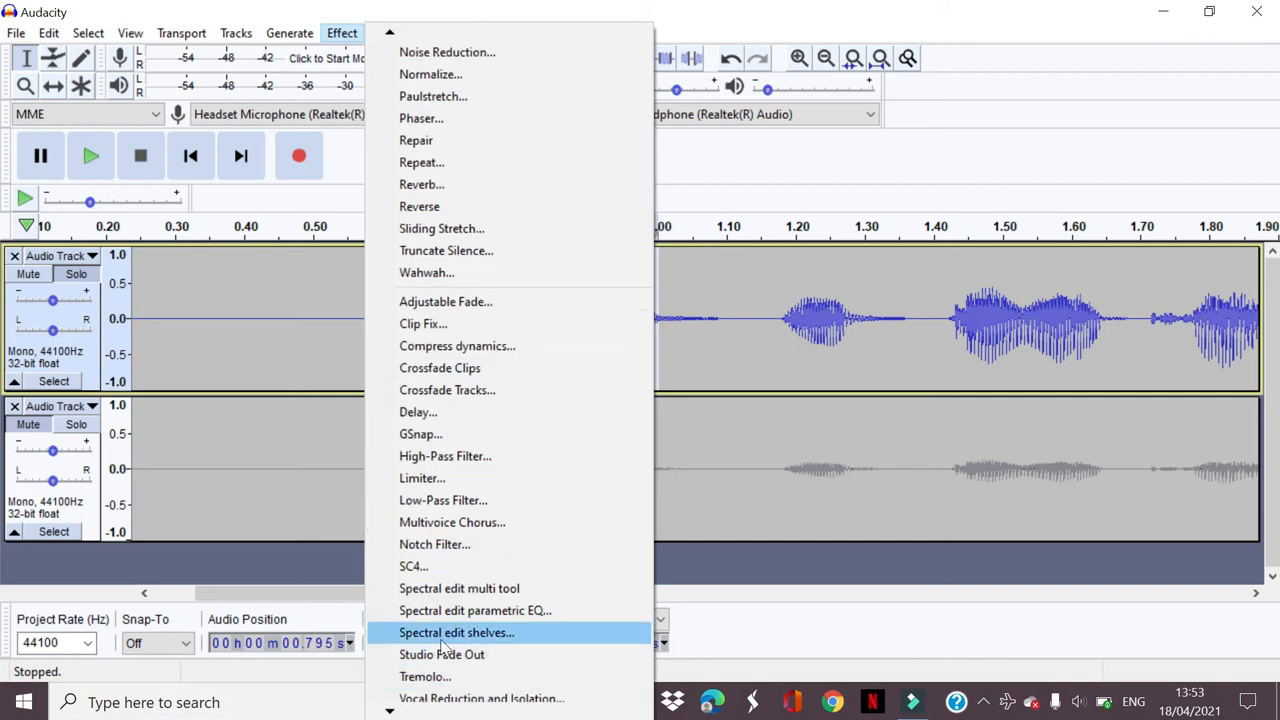
{"action": "left_click", "coordinate": [426, 478]}
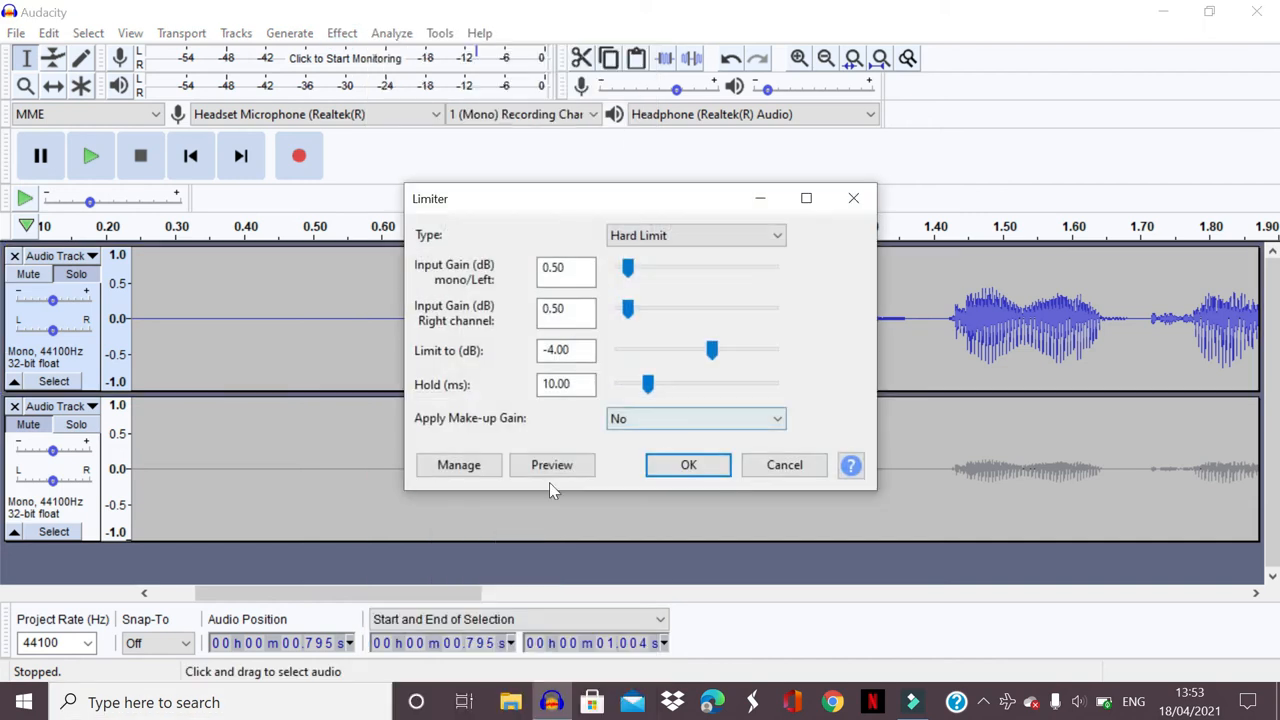
{"action": "left_click", "coordinate": [557, 472]}
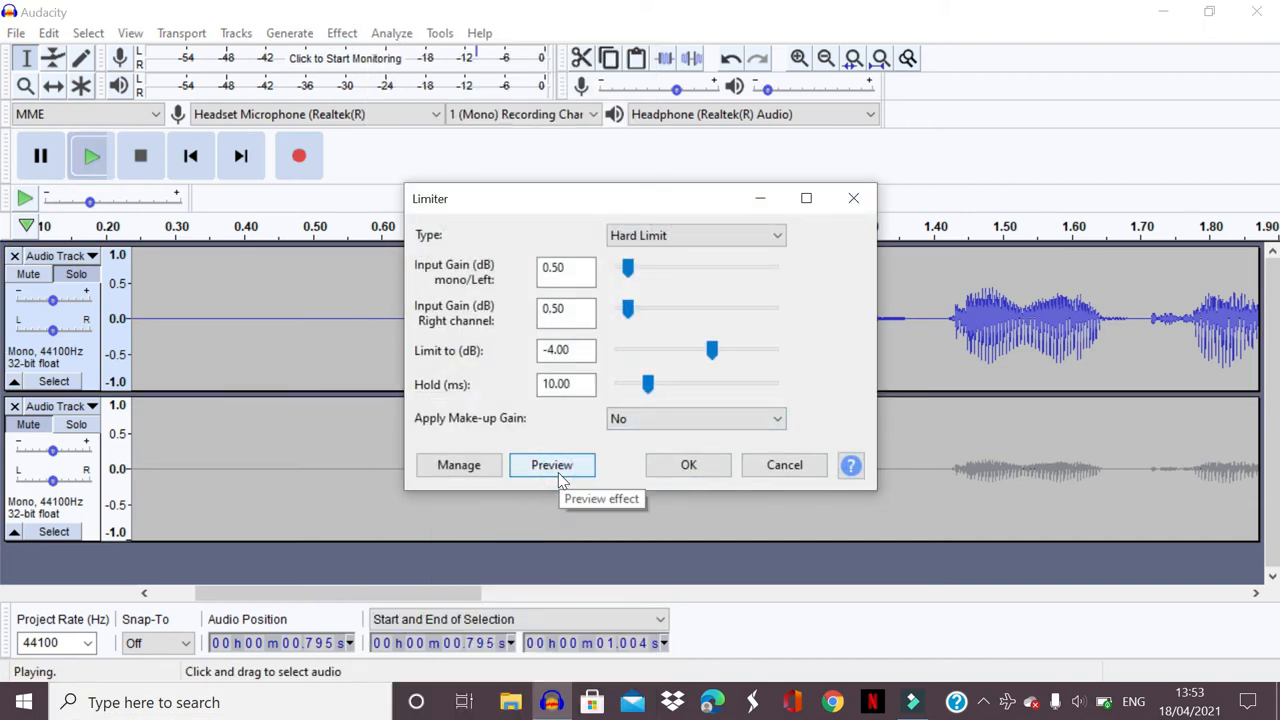
{"action": "left_click", "coordinate": [576, 468]}
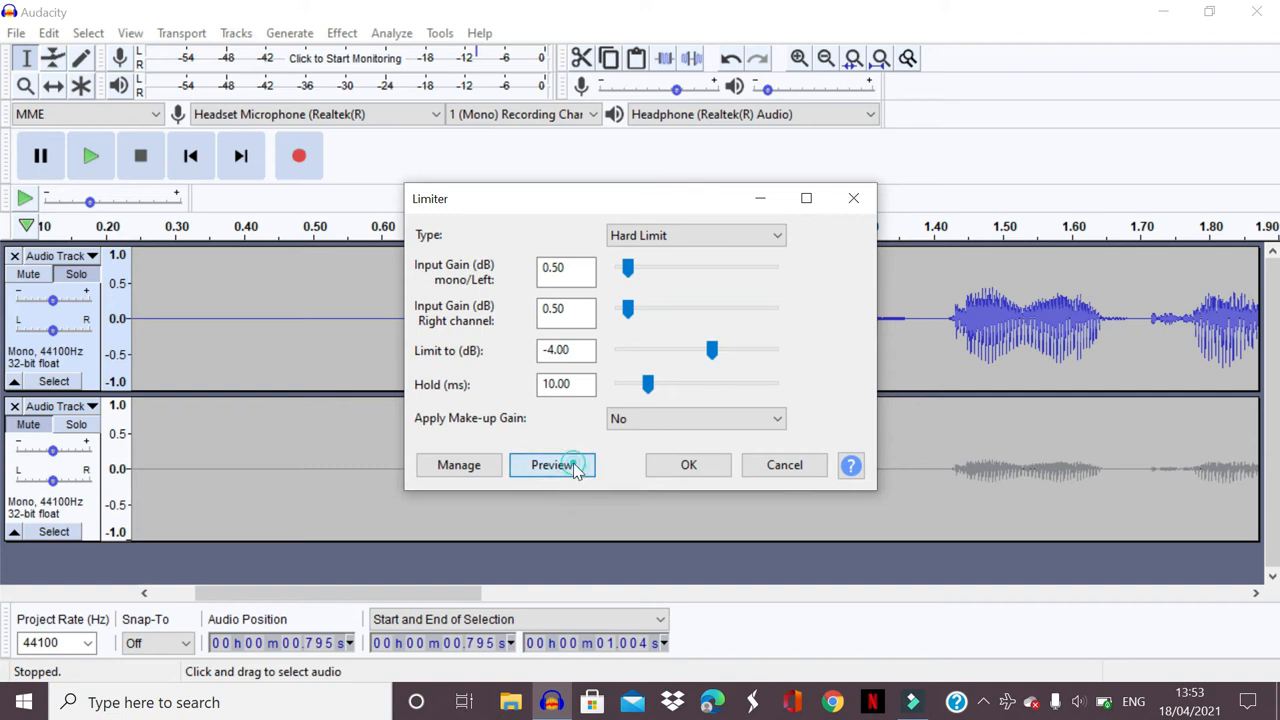
{"action": "left_click", "coordinate": [788, 469]}
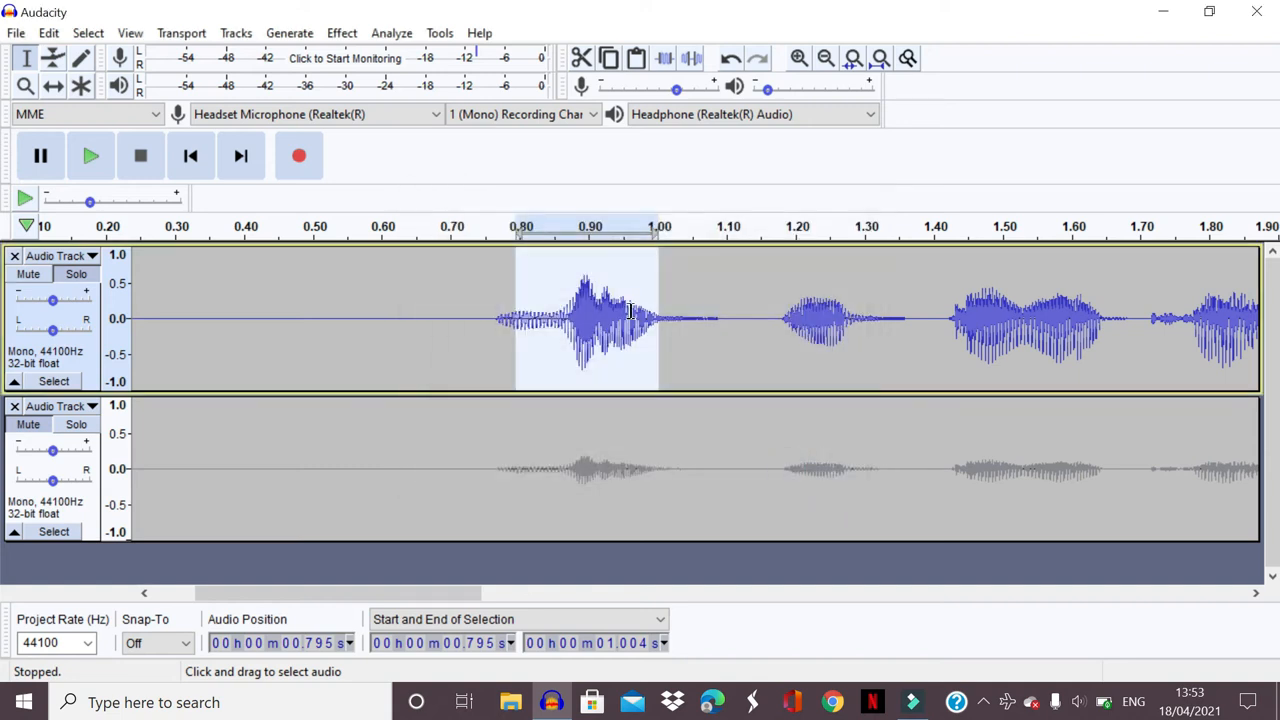
Step: Apply the Limiter to the entire original track as a Hard Limit at -4.00 dB, 0.50 dB input gain, 10 ms hold, no make-up gain
{"action": "double_click", "coordinate": [632, 311]}
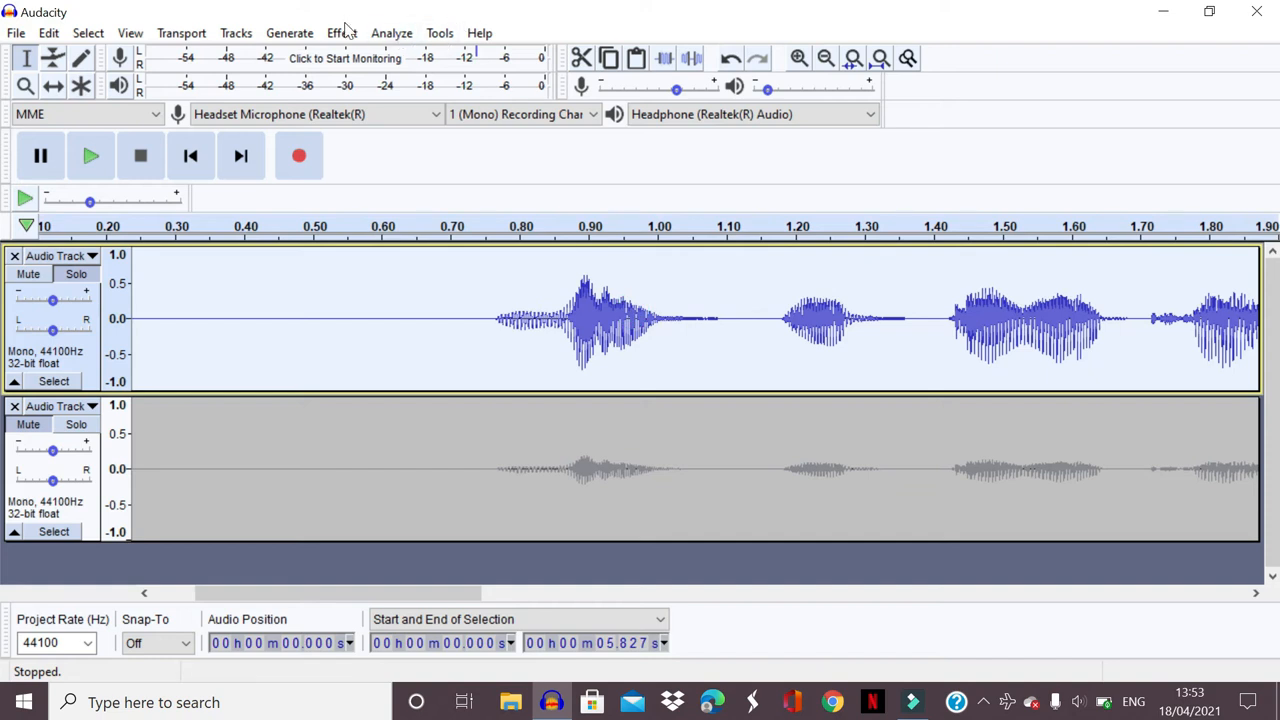
{"action": "left_click", "coordinate": [343, 35]}
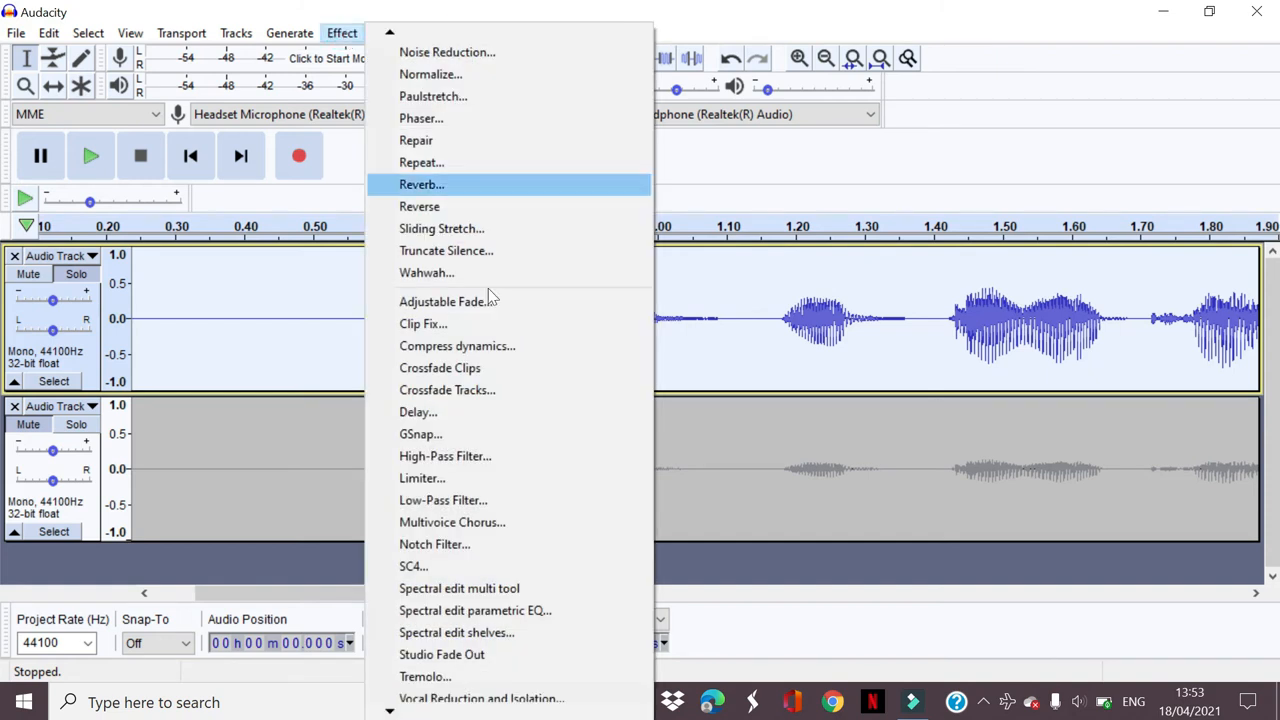
{"action": "left_click", "coordinate": [487, 480]}
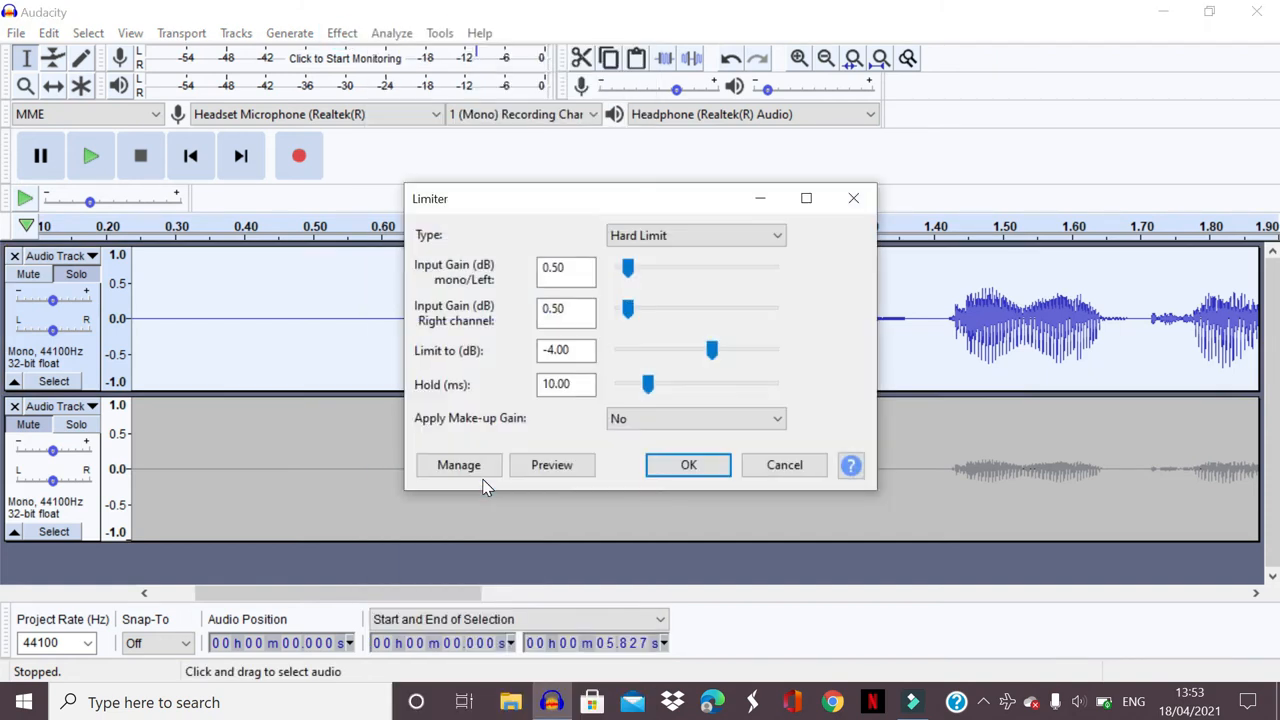
{"action": "left_click", "coordinate": [705, 465]}
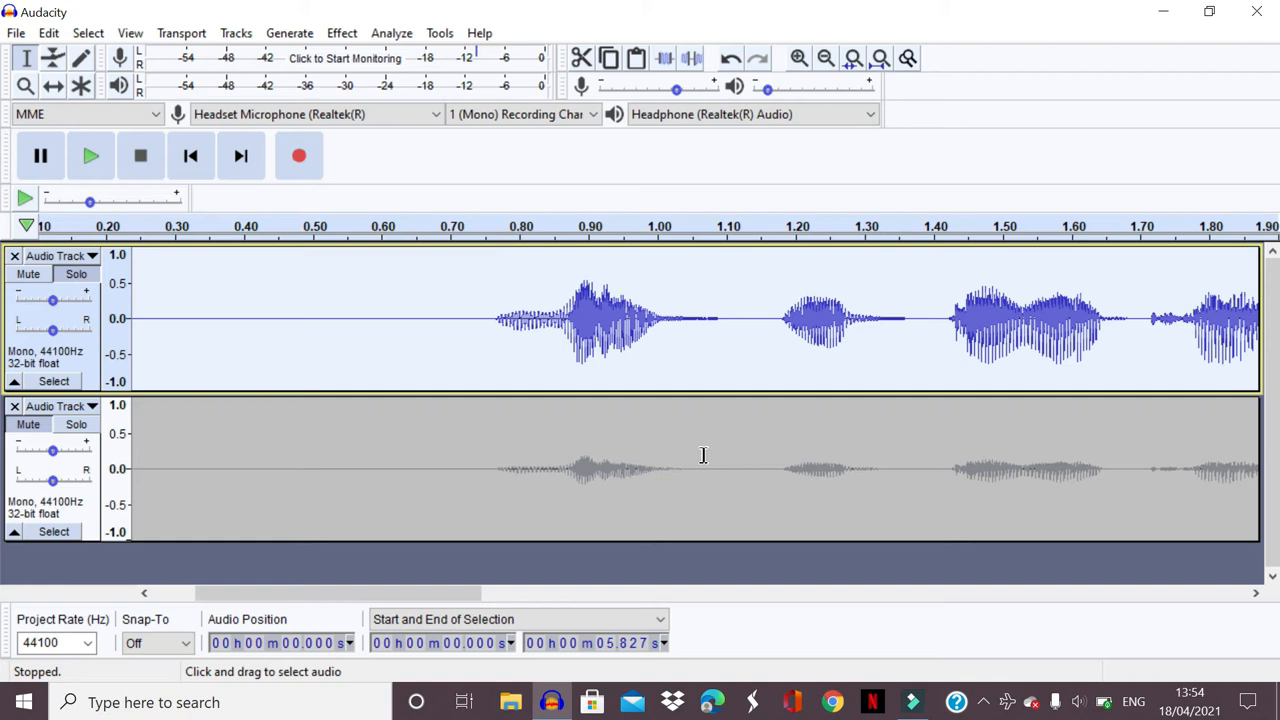
{"action": "left_click", "coordinate": [492, 365]}
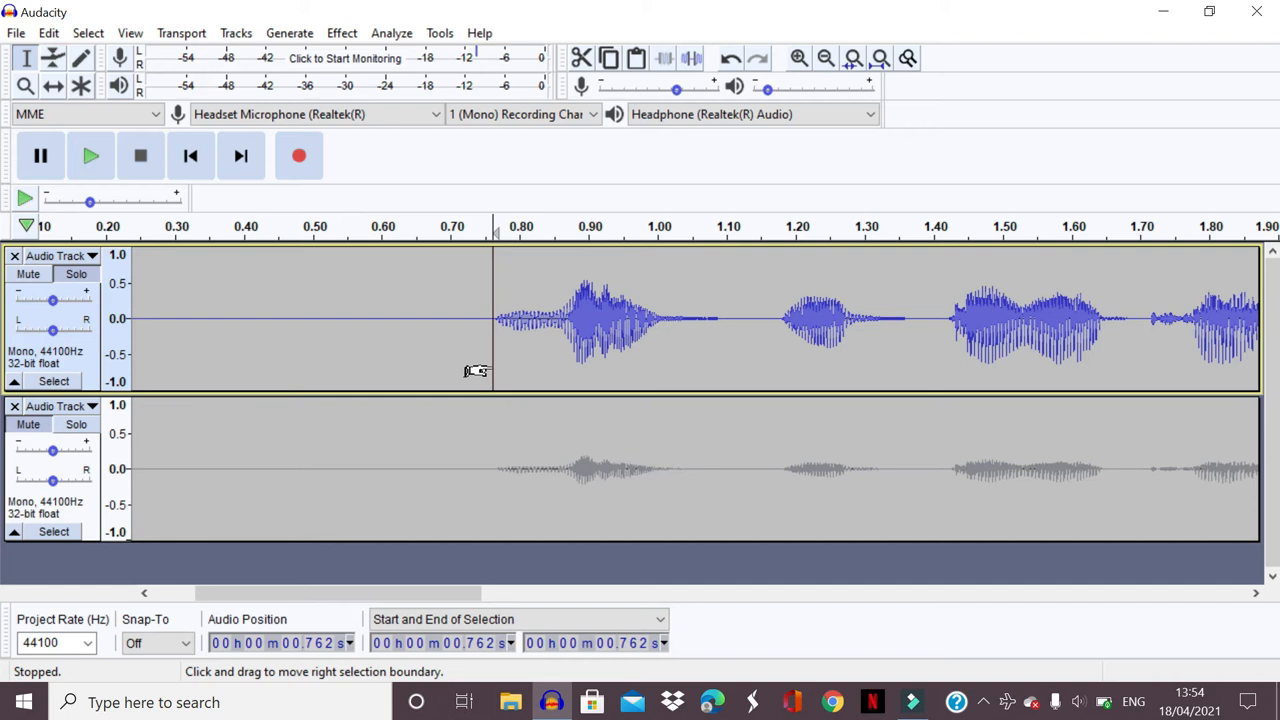
{"action": "left_click", "coordinate": [341, 32]}
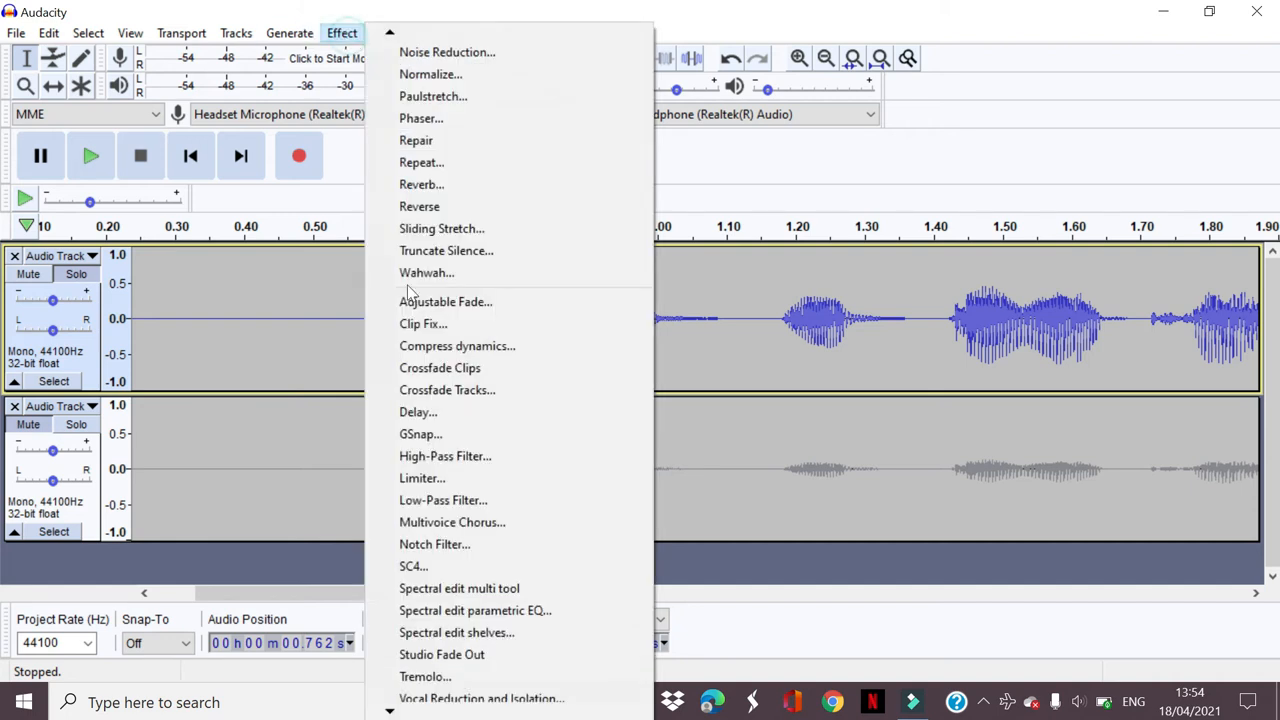
{"action": "scroll", "coordinate": [418, 505], "scroll_direction": "down", "scroll_amount": 2}
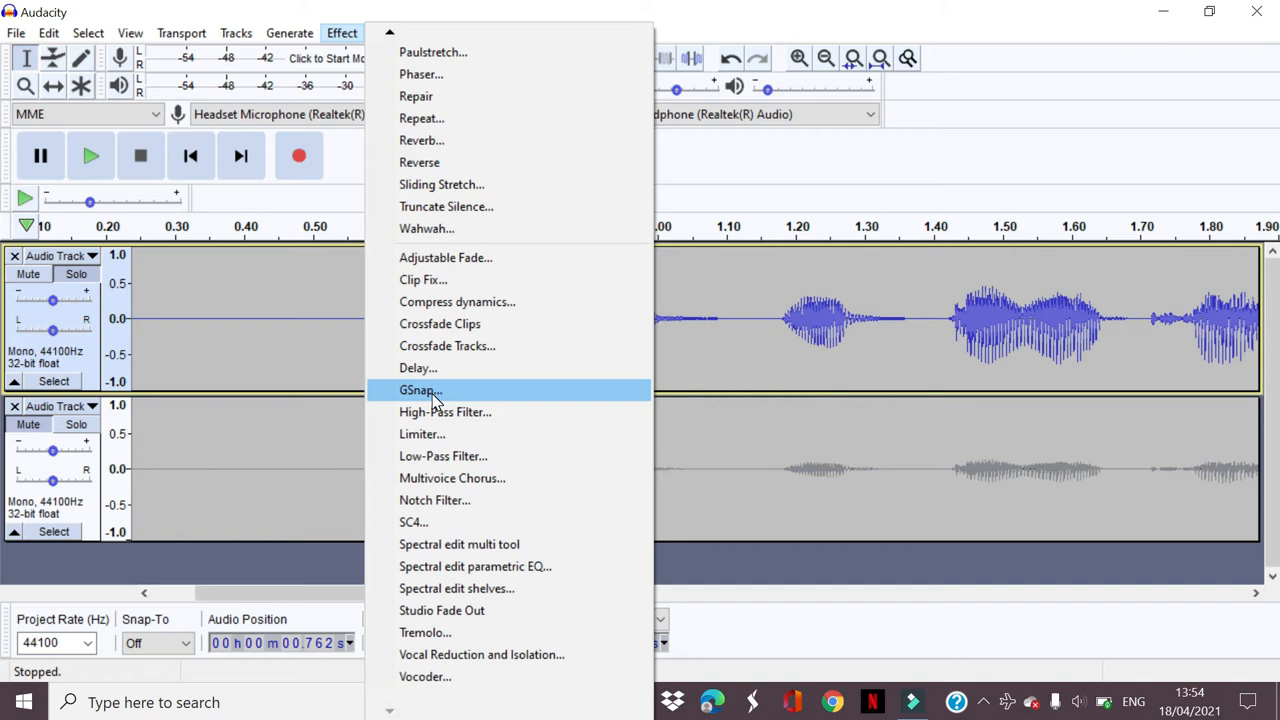
{"action": "left_click", "coordinate": [249, 413]}
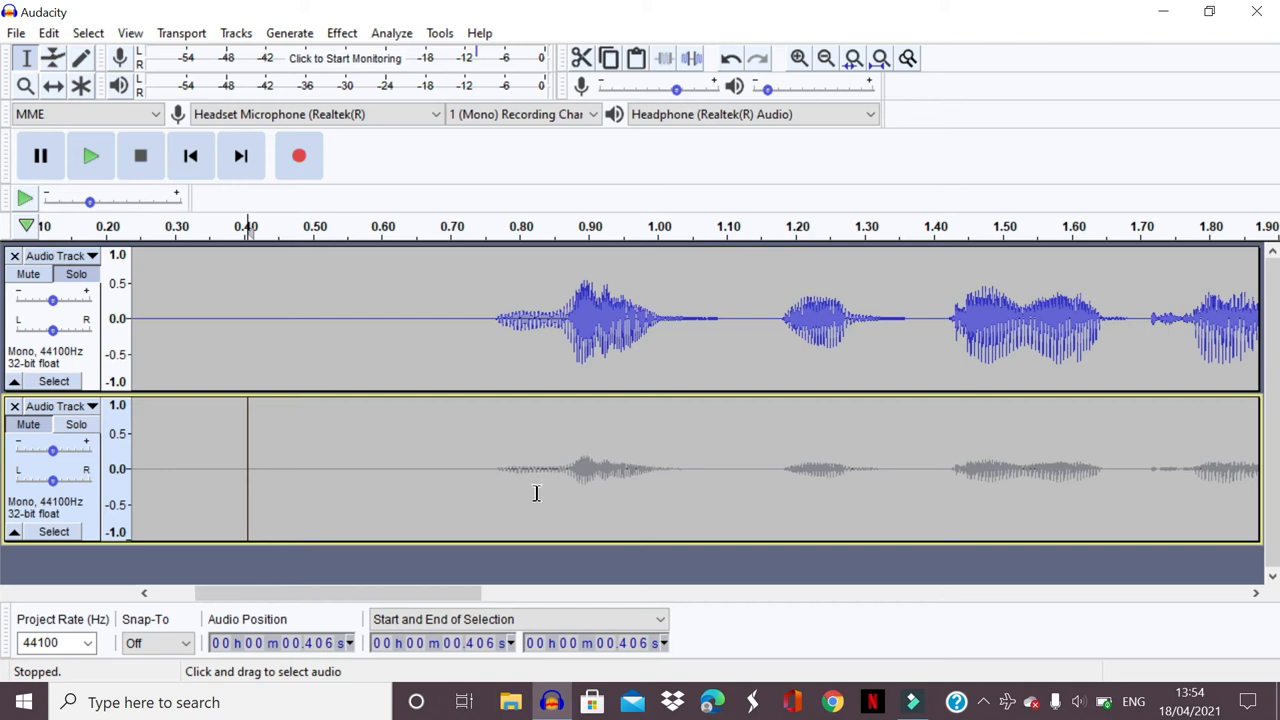
Step: Mute the processed original track, unmute the duplicate and play the duplicate from about 0.406 s
{"action": "left_click", "coordinate": [30, 276]}
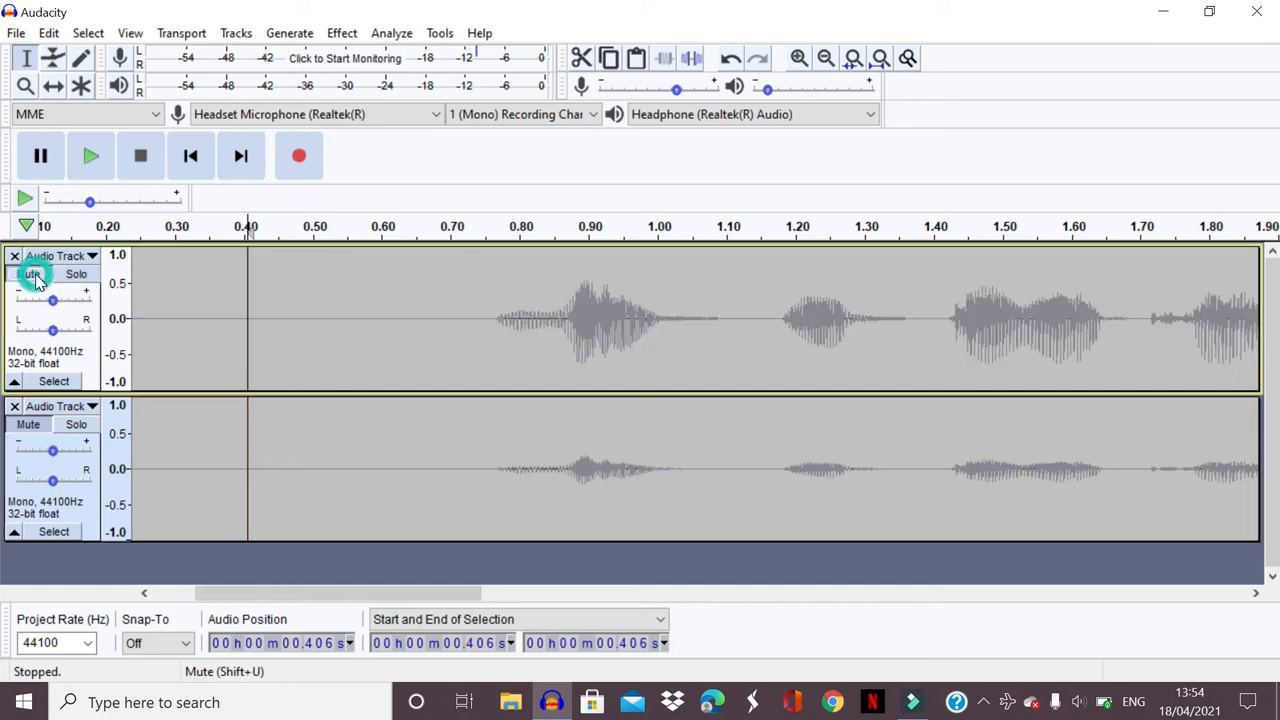
{"action": "left_click", "coordinate": [26, 425]}
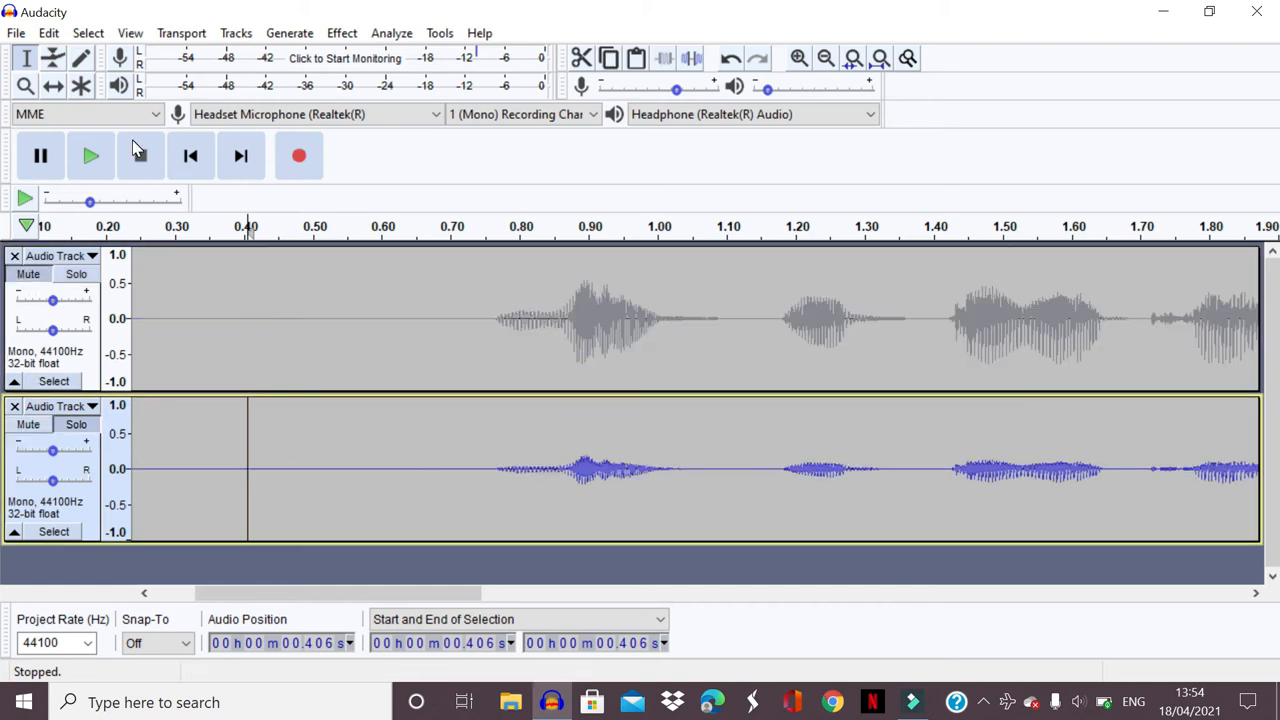
{"action": "left_click", "coordinate": [91, 158]}
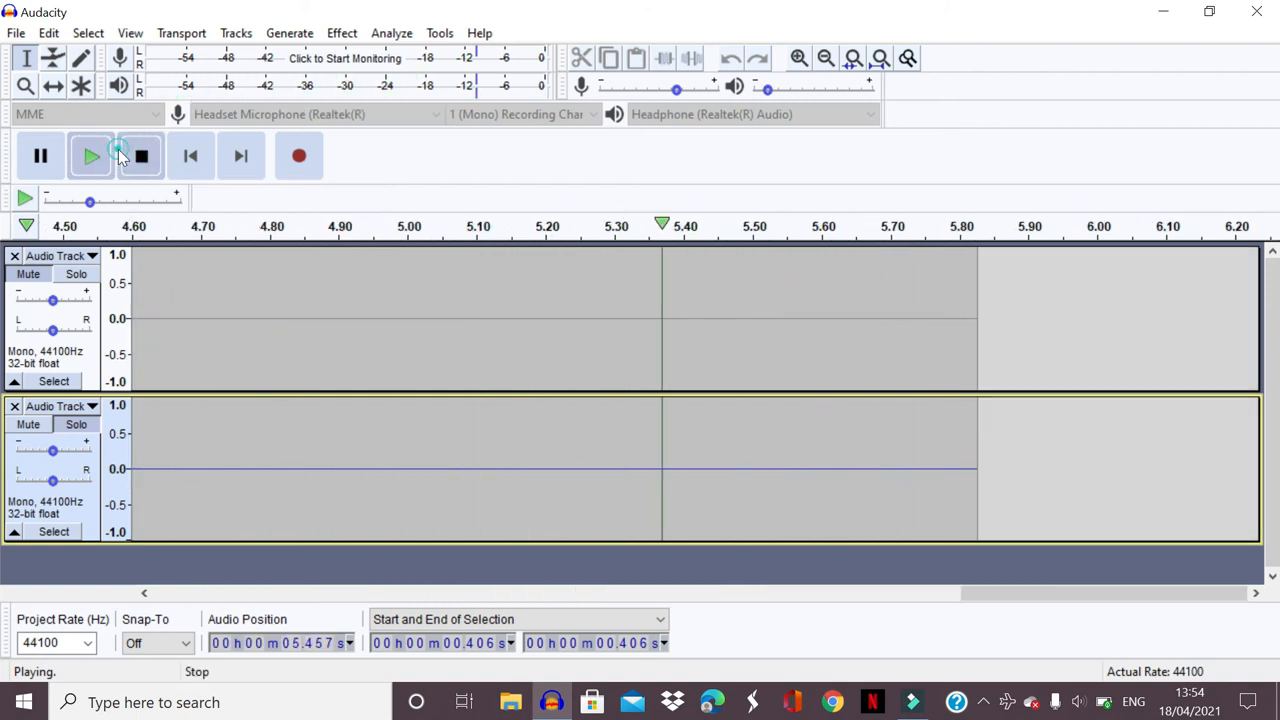
{"action": "left_click", "coordinate": [120, 158]}
Step: Mute the duplicate, unmute the original track and play the processed original for comparison
{"action": "left_click", "coordinate": [825, 58]}
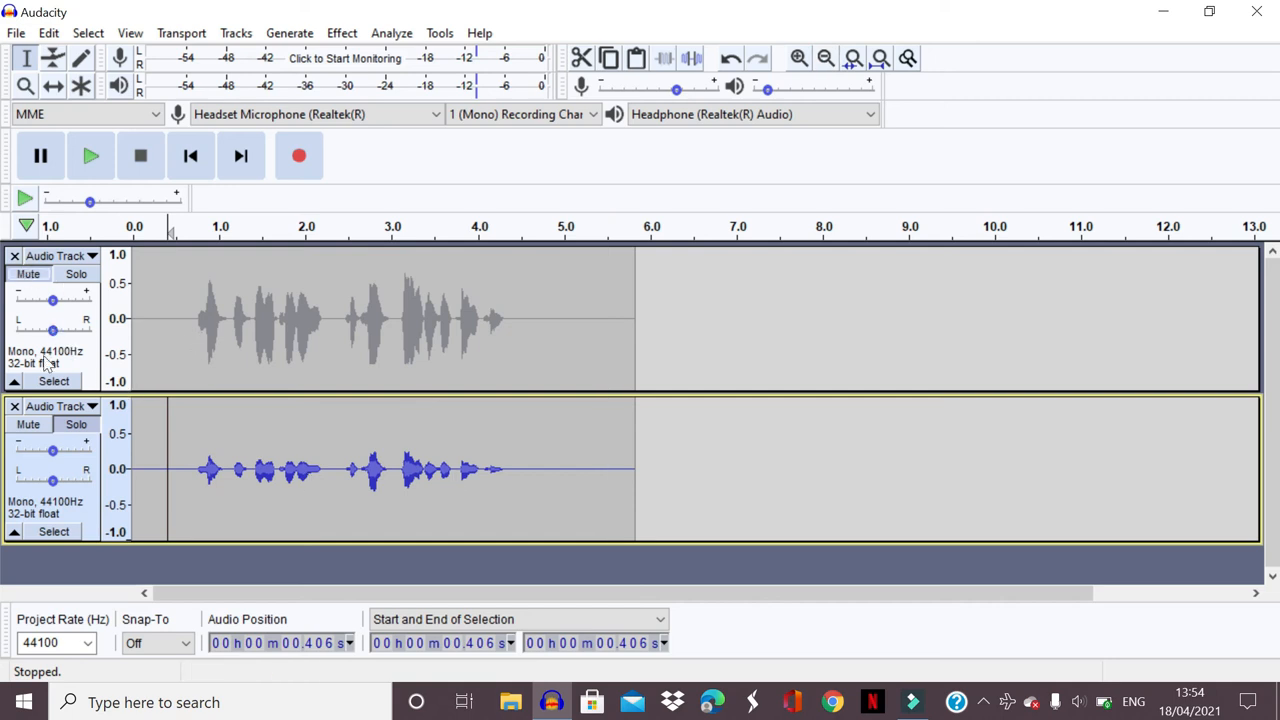
{"action": "left_click", "coordinate": [27, 425]}
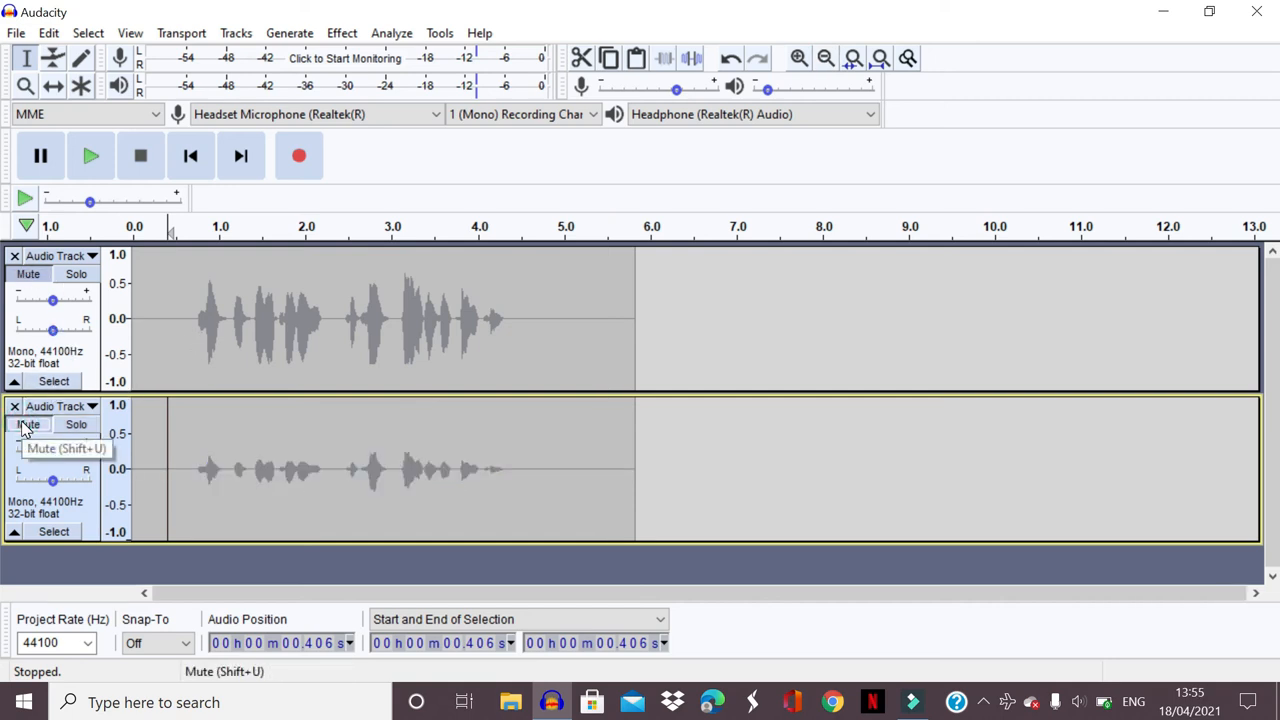
{"action": "left_click", "coordinate": [28, 276]}
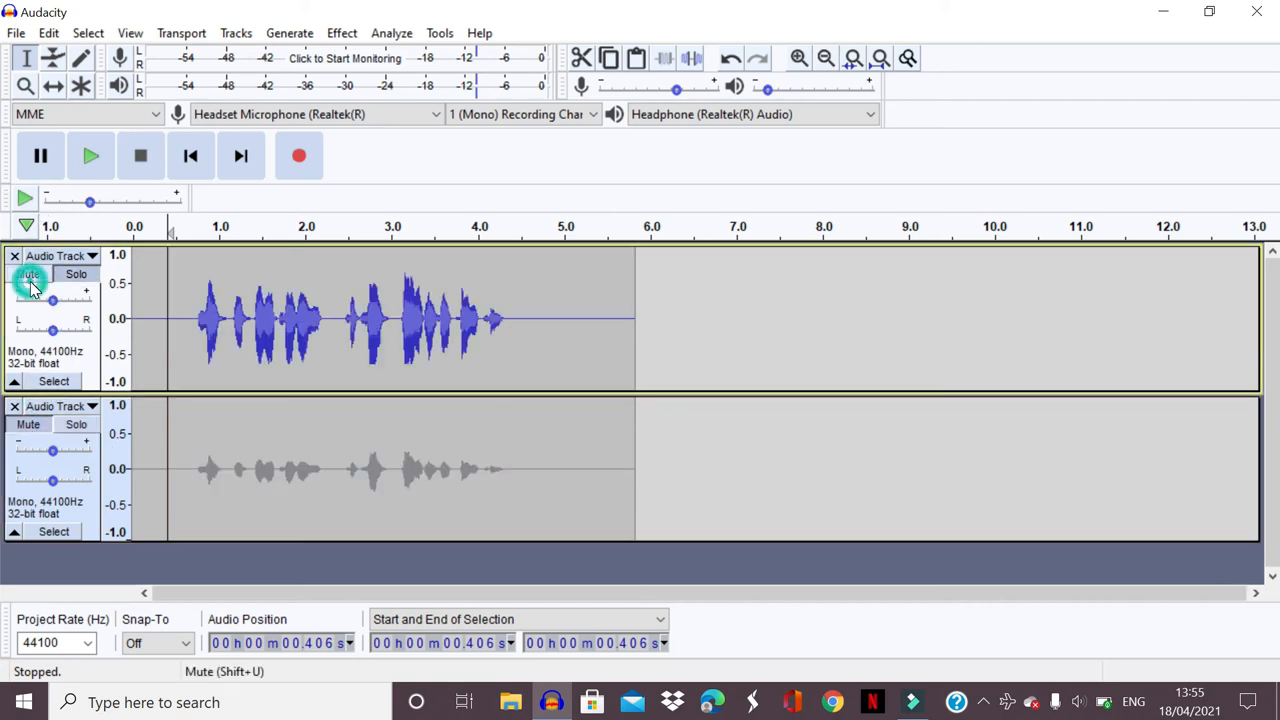
{"action": "left_click", "coordinate": [108, 158]}
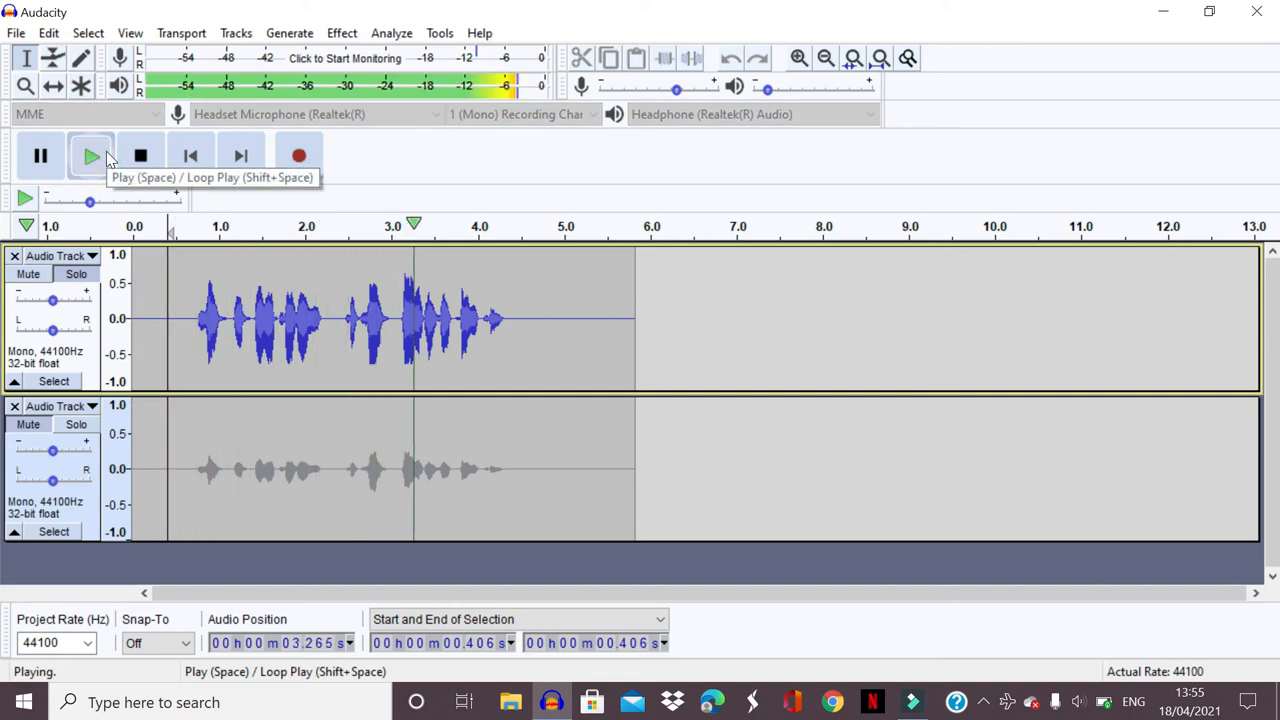
{"action": "left_click", "coordinate": [141, 157]}
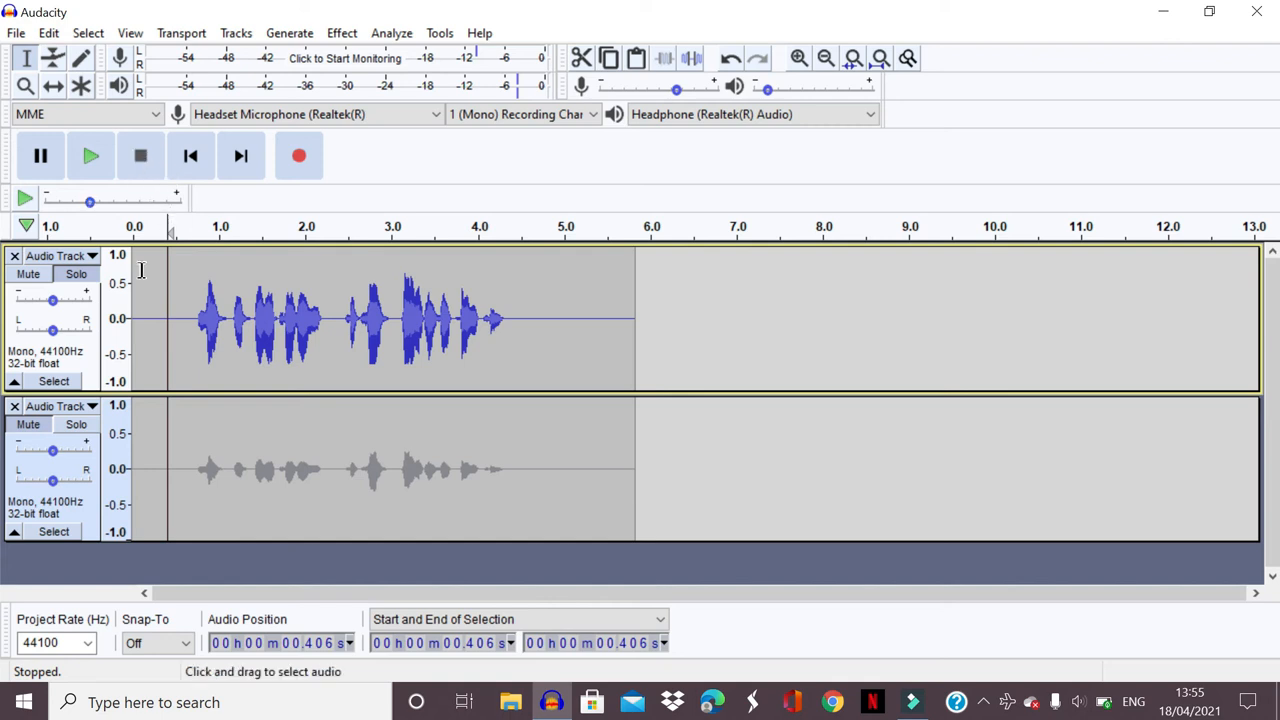
{"action": "left_click", "coordinate": [28, 424]}
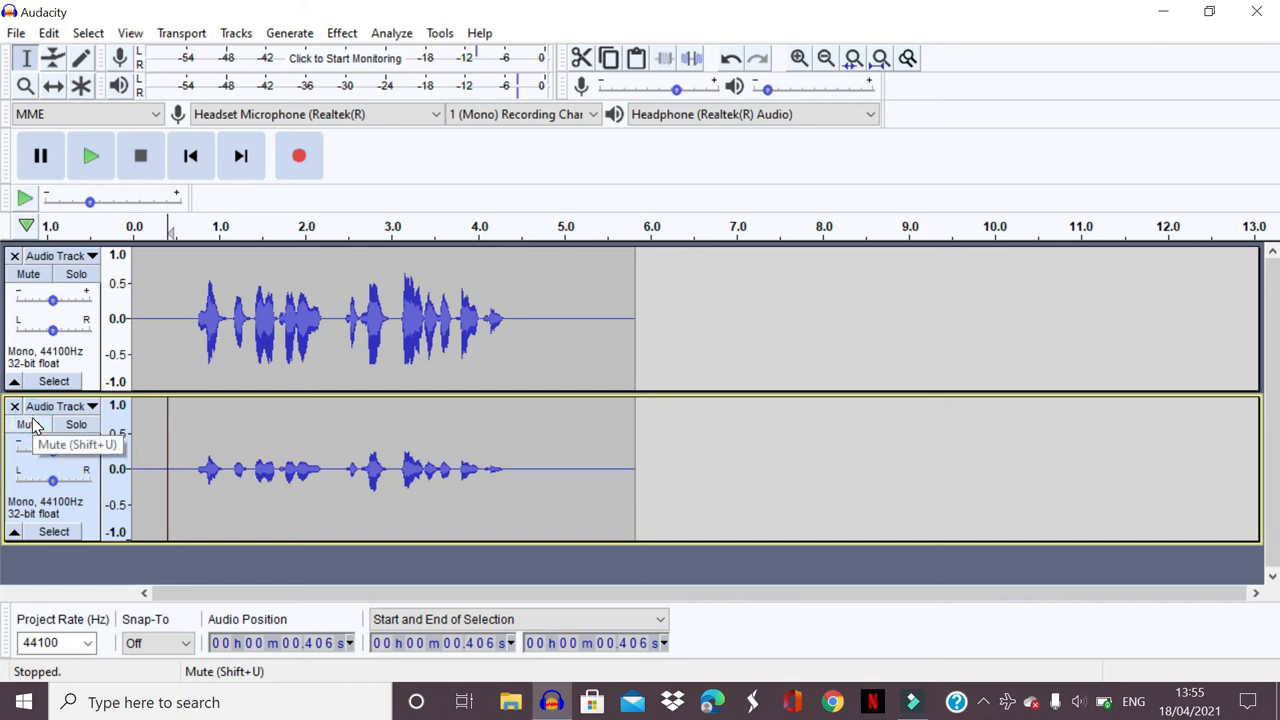
{"action": "left_click", "coordinate": [174, 321]}
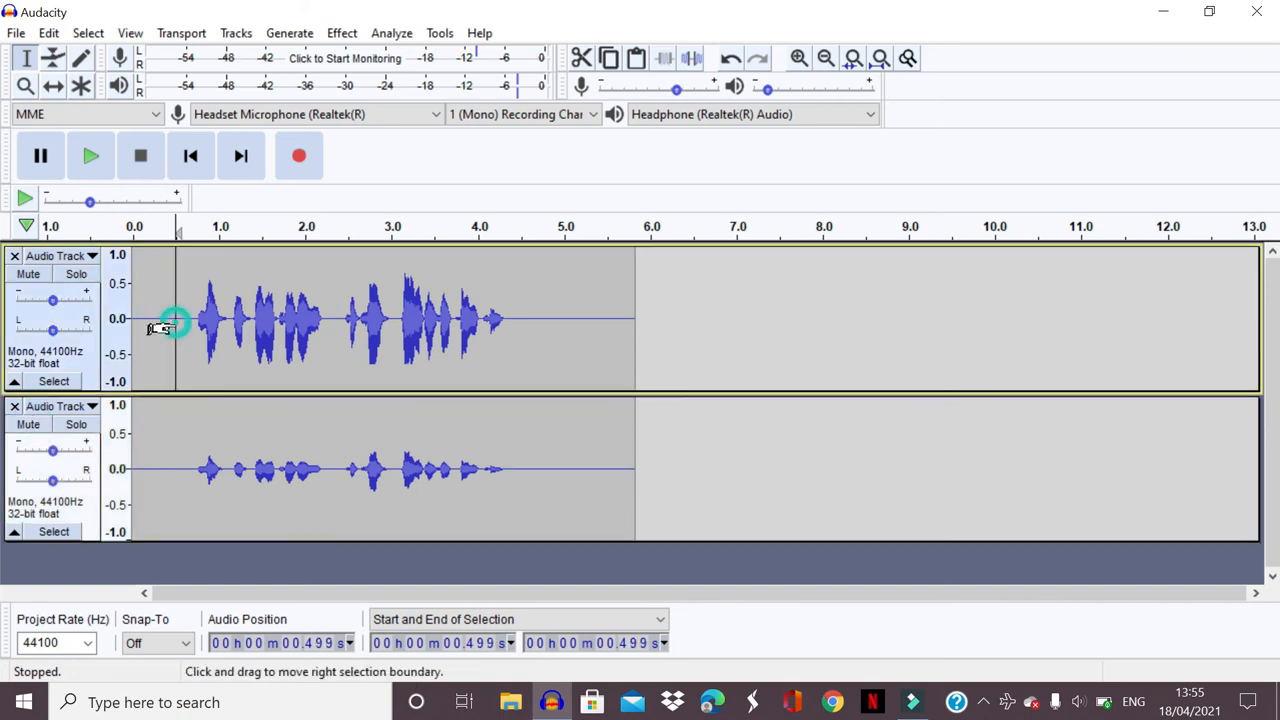
{"action": "left_click", "coordinate": [30, 425]}
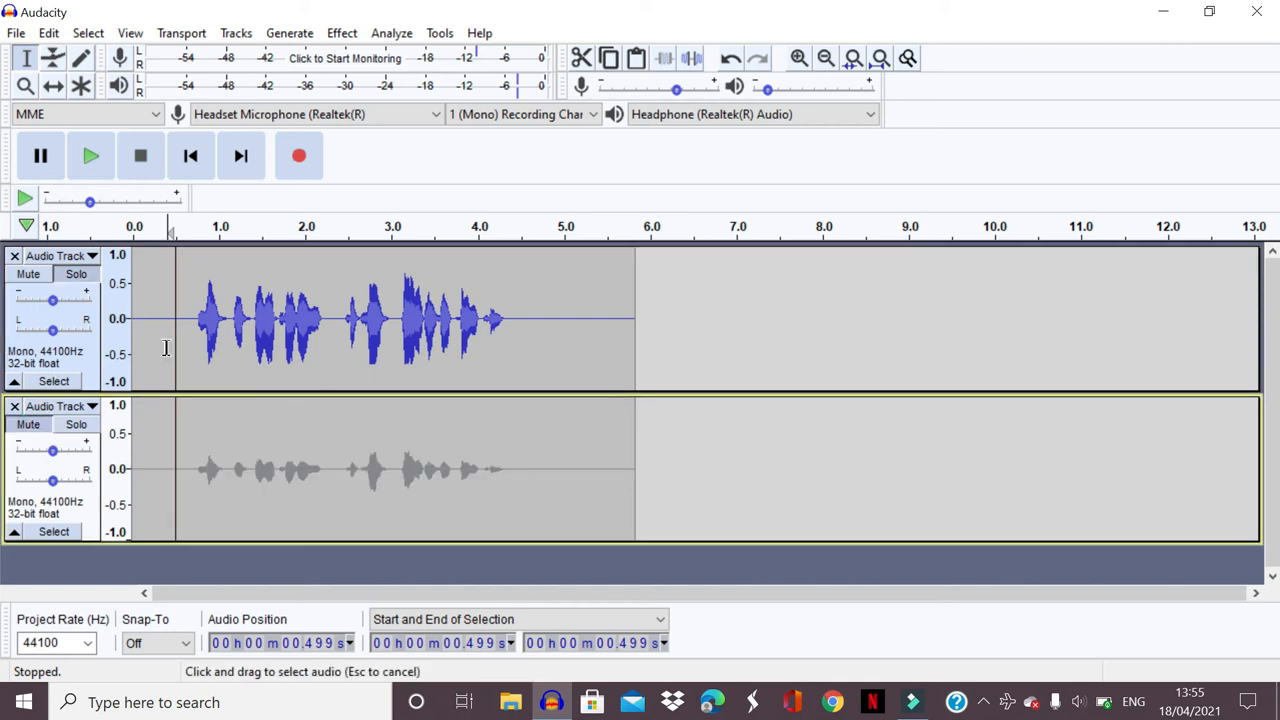
Step: Apply Bass and Treble to the entire original track with bass 0.0 dB, treble 1.0 dB and volume 0.0 dB
{"action": "double_click", "coordinate": [166, 347]}
{"action": "left_click", "coordinate": [342, 32]}
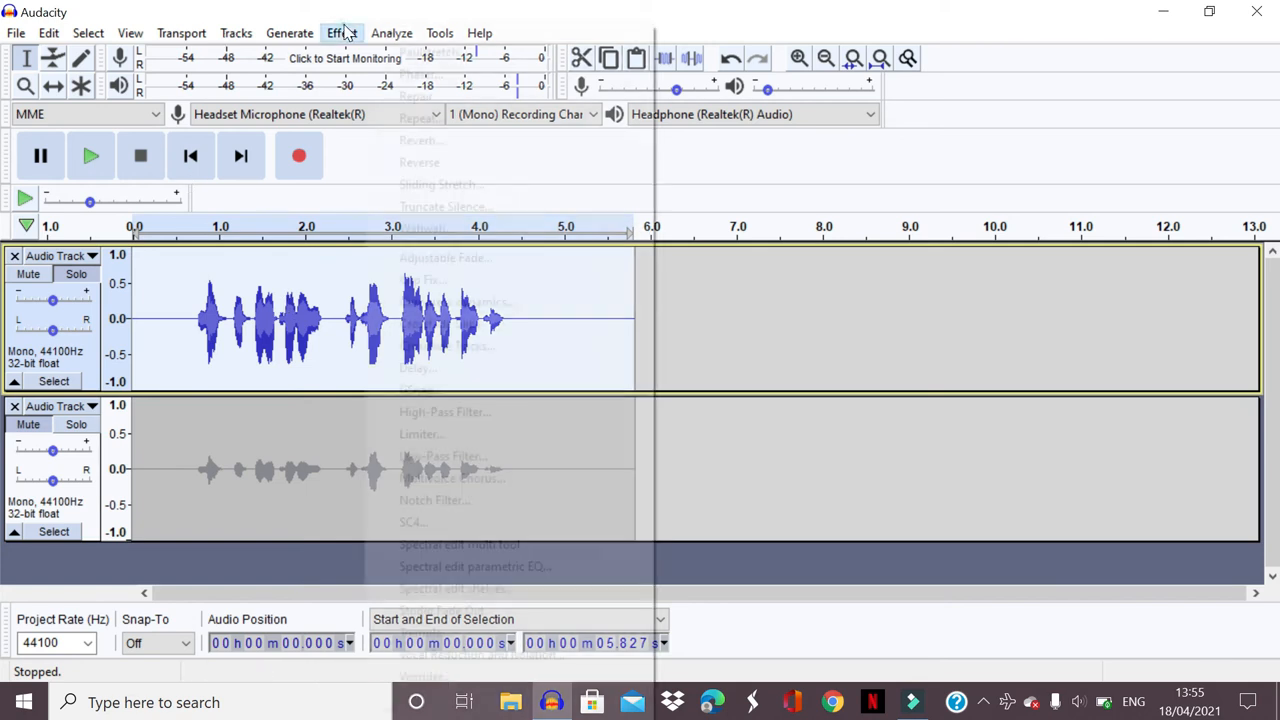
{"action": "mouse_move", "coordinate": [391, 34]}
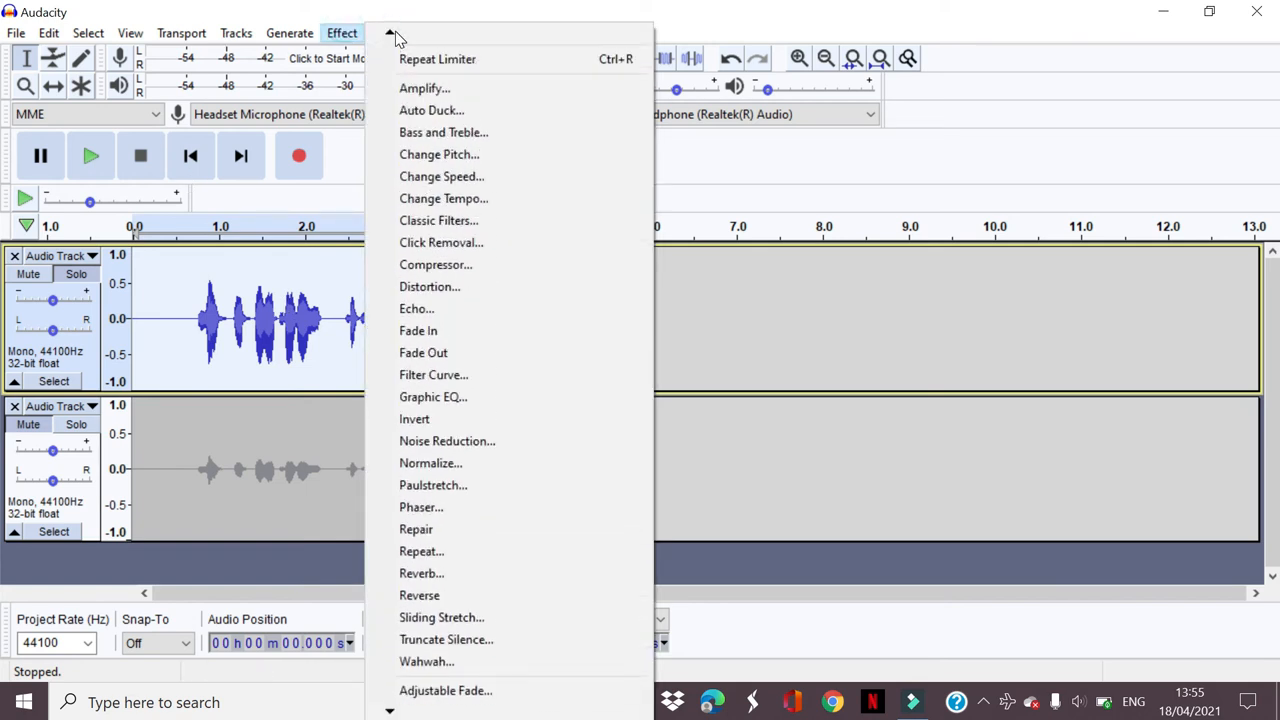
{"action": "left_click", "coordinate": [400, 48]}
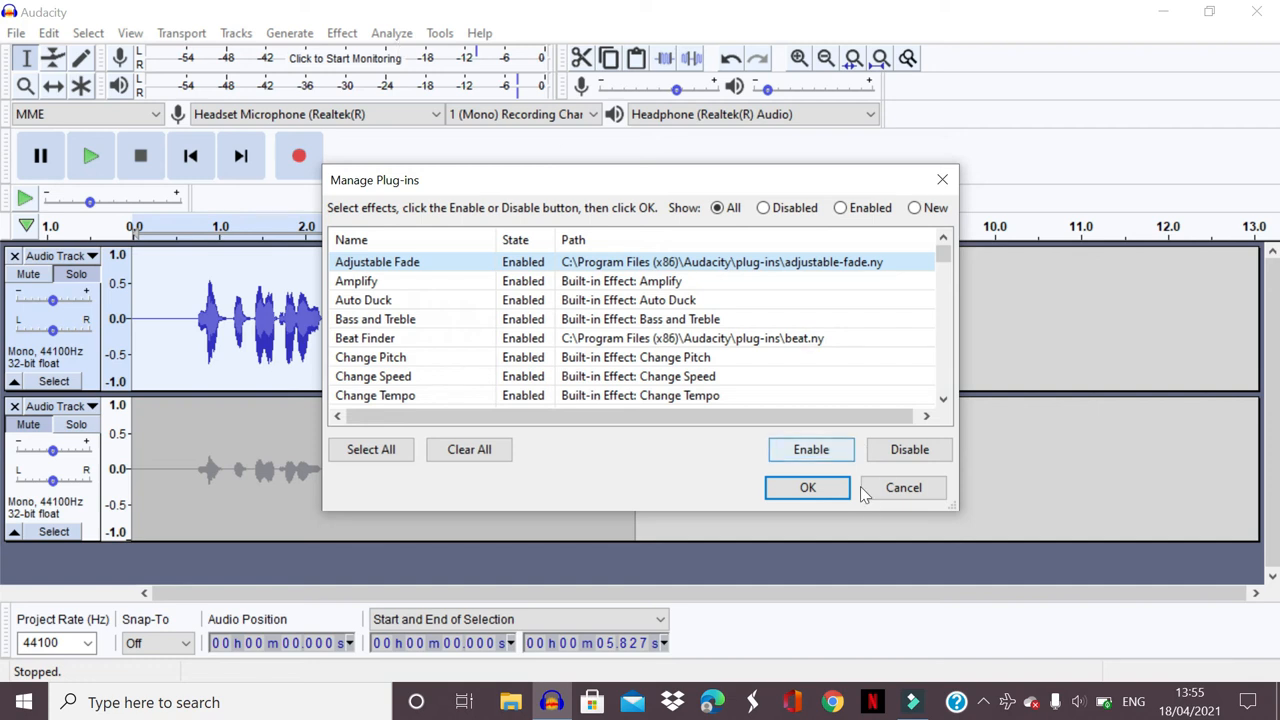
{"action": "left_click", "coordinate": [905, 487]}
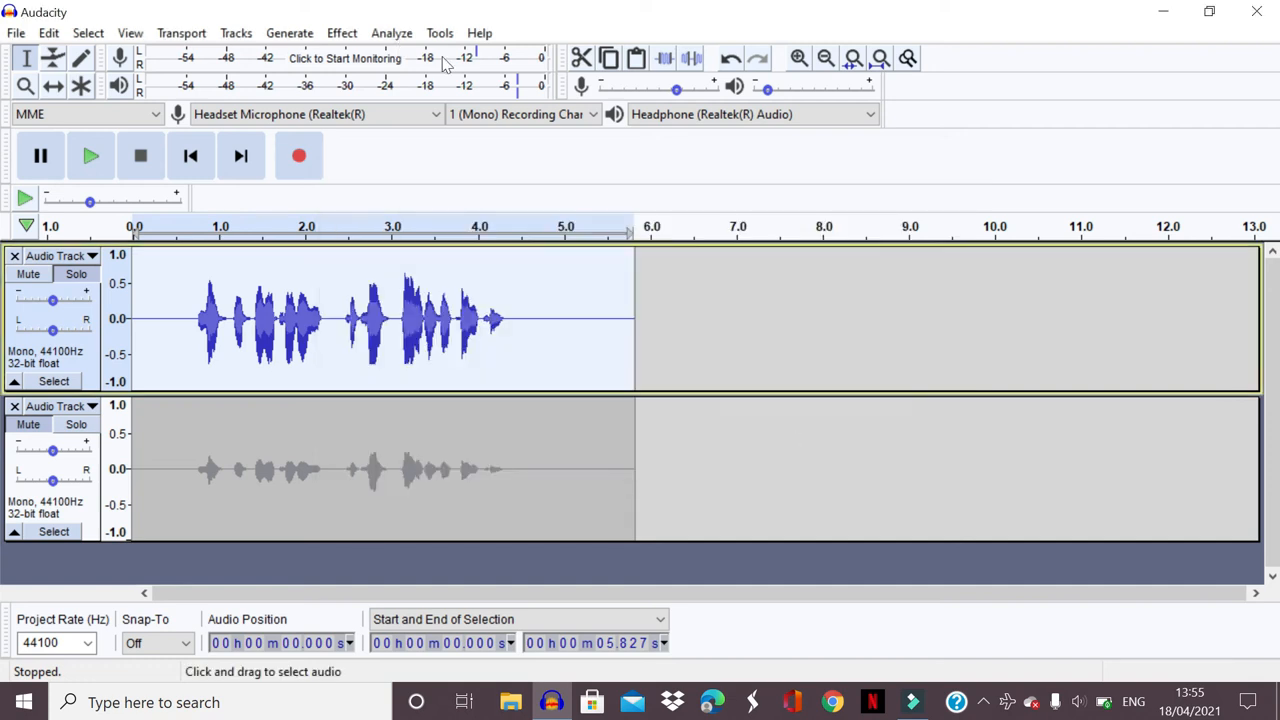
{"action": "left_click", "coordinate": [343, 34]}
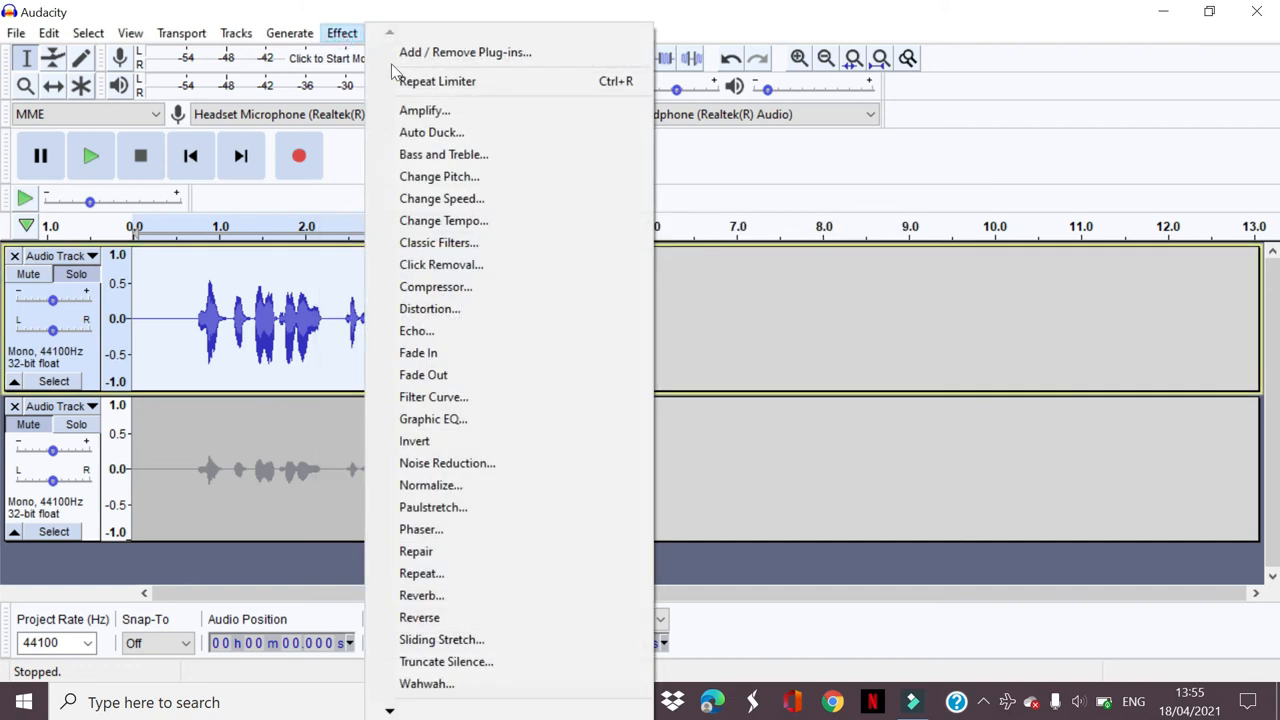
{"action": "left_click", "coordinate": [444, 156]}
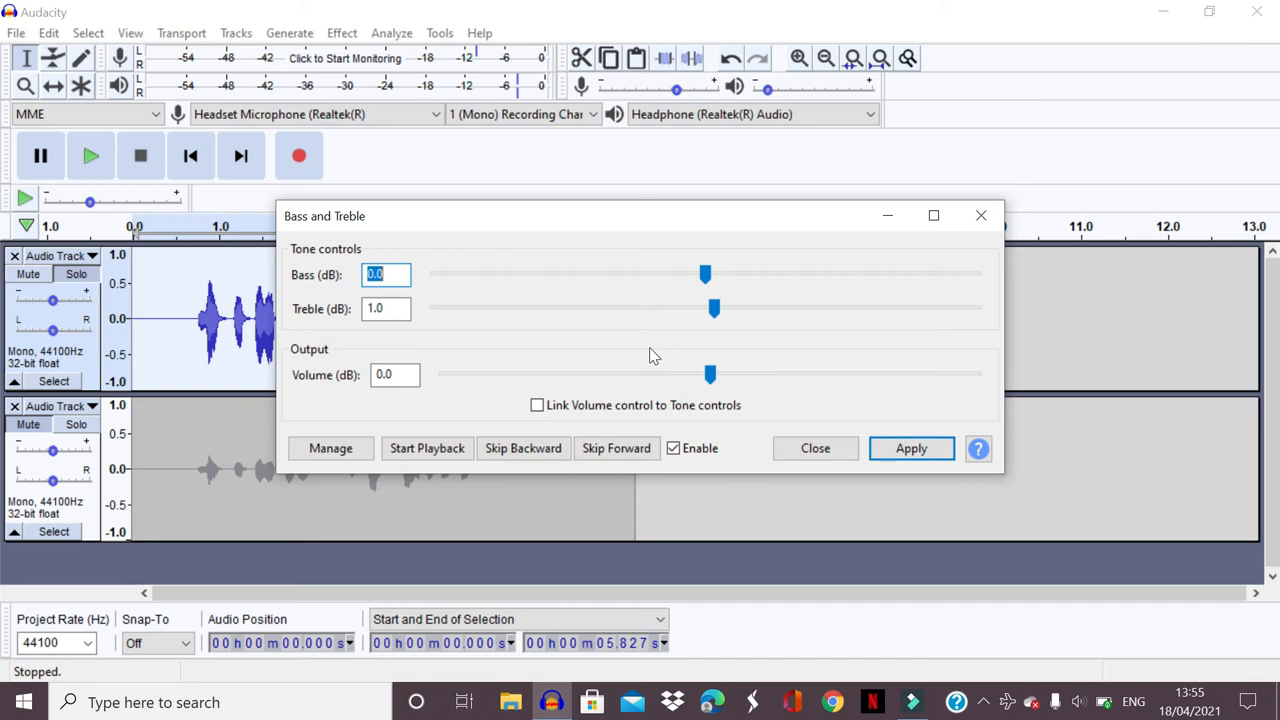
{"action": "left_click", "coordinate": [908, 452]}
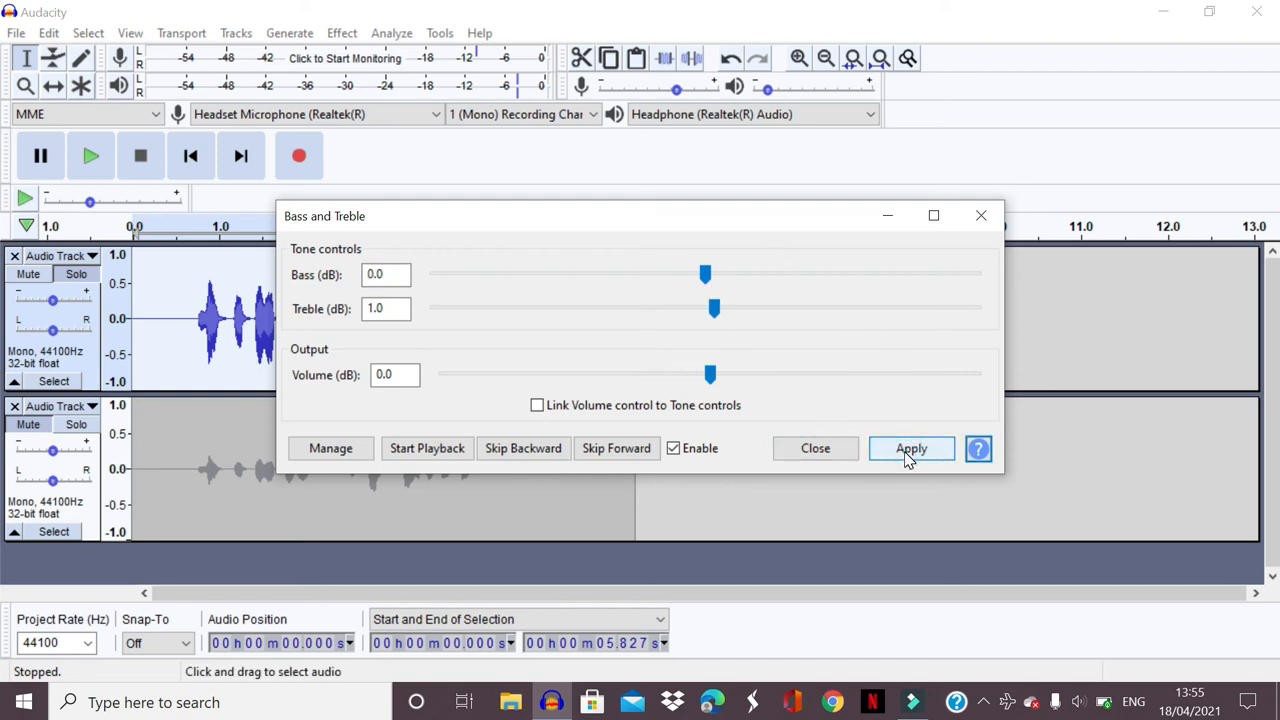
{"action": "left_click", "coordinate": [985, 223]}
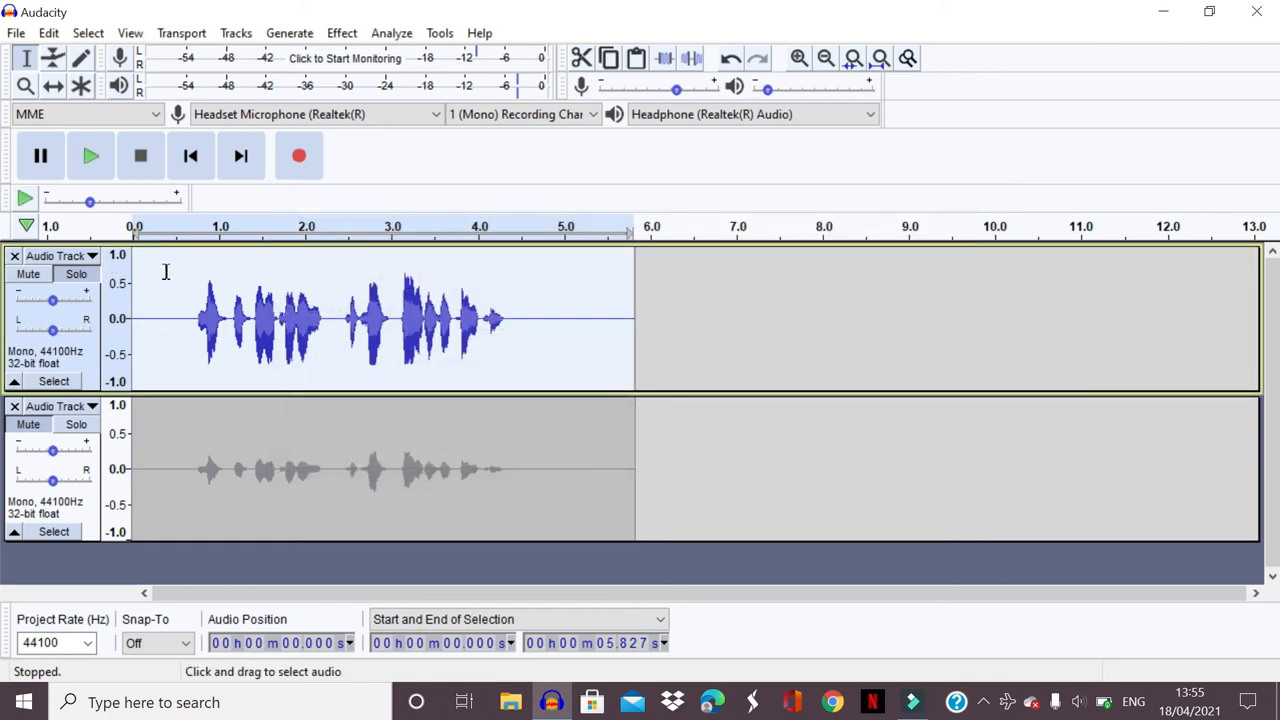
Step: Play the processed original track from the start of the speech, about 0.766 s
{"action": "left_click", "coordinate": [199, 330]}
{"action": "left_click", "coordinate": [95, 146]}
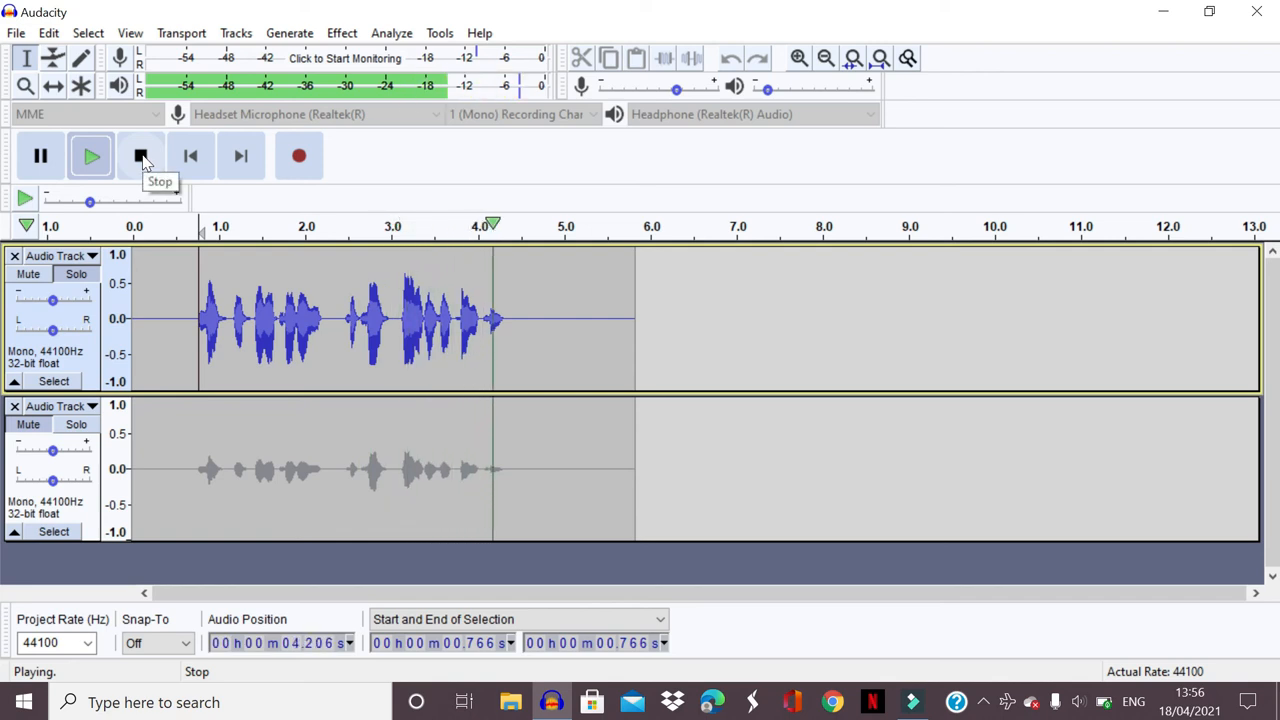
{"action": "left_click", "coordinate": [142, 160]}
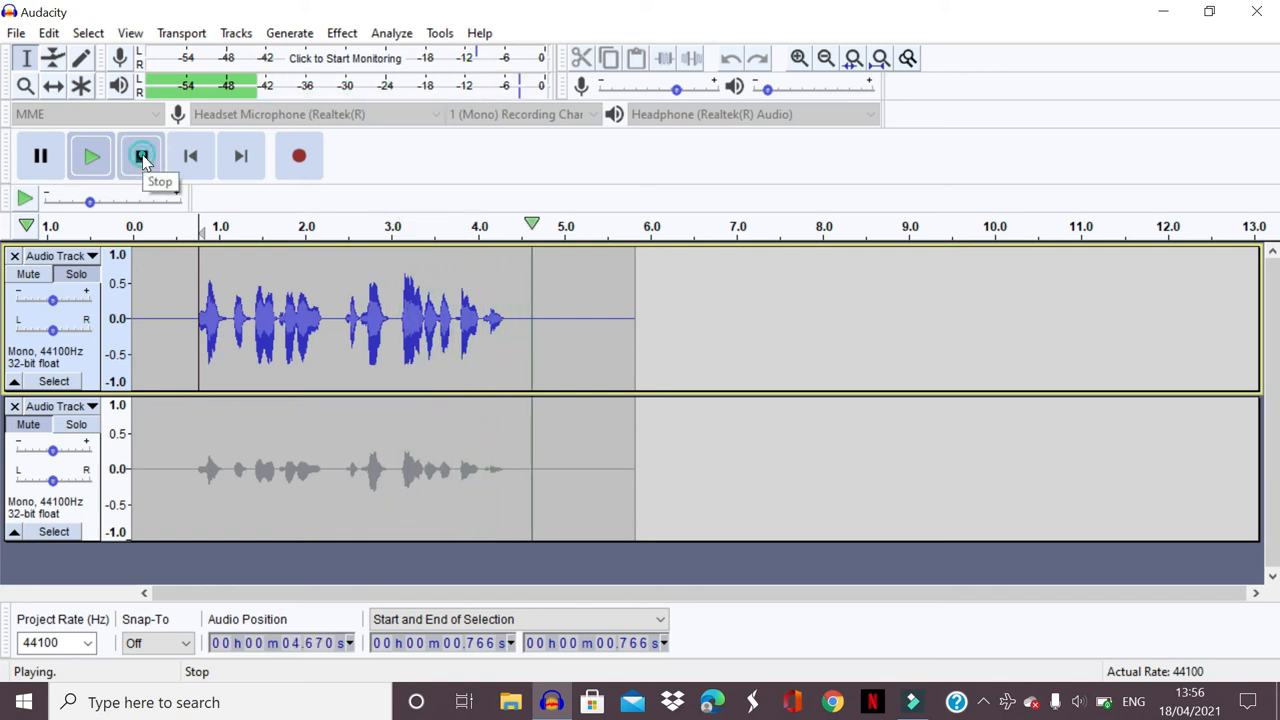
Step: Mute the original track and play the soloed duplicate from the same position for comparison
{"action": "left_click", "coordinate": [28, 274]}
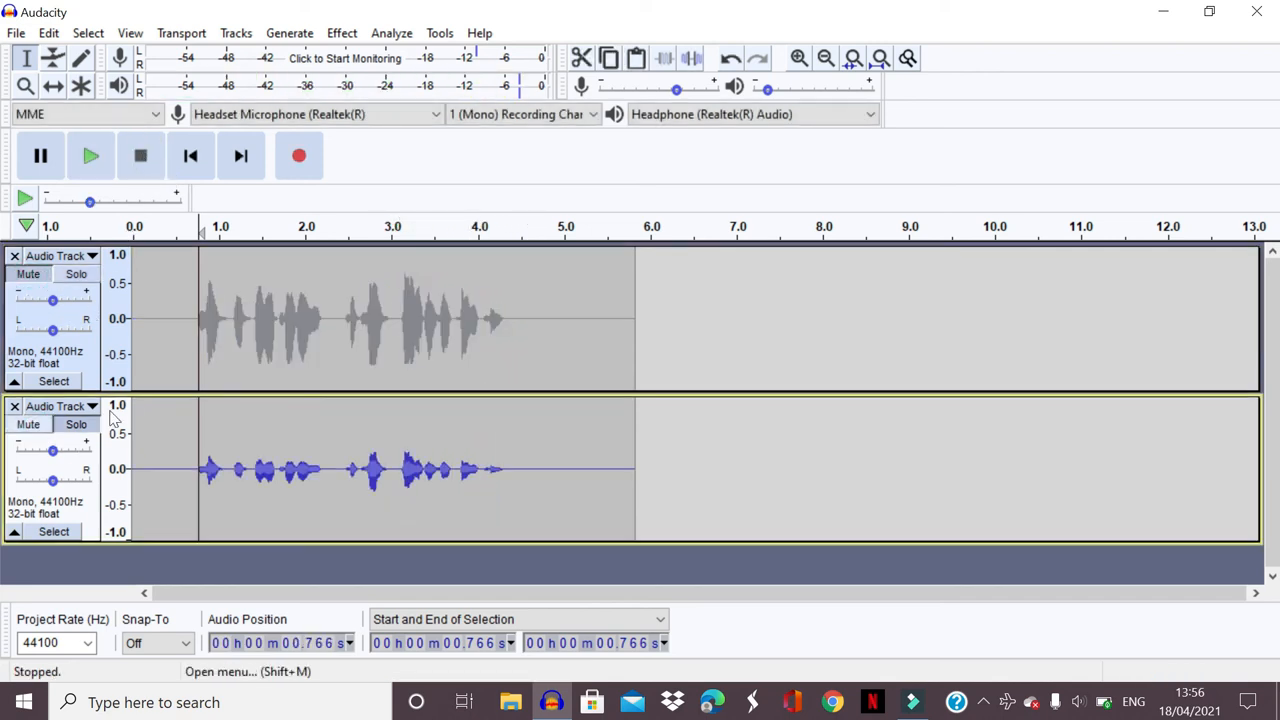
{"action": "left_click", "coordinate": [88, 155]}
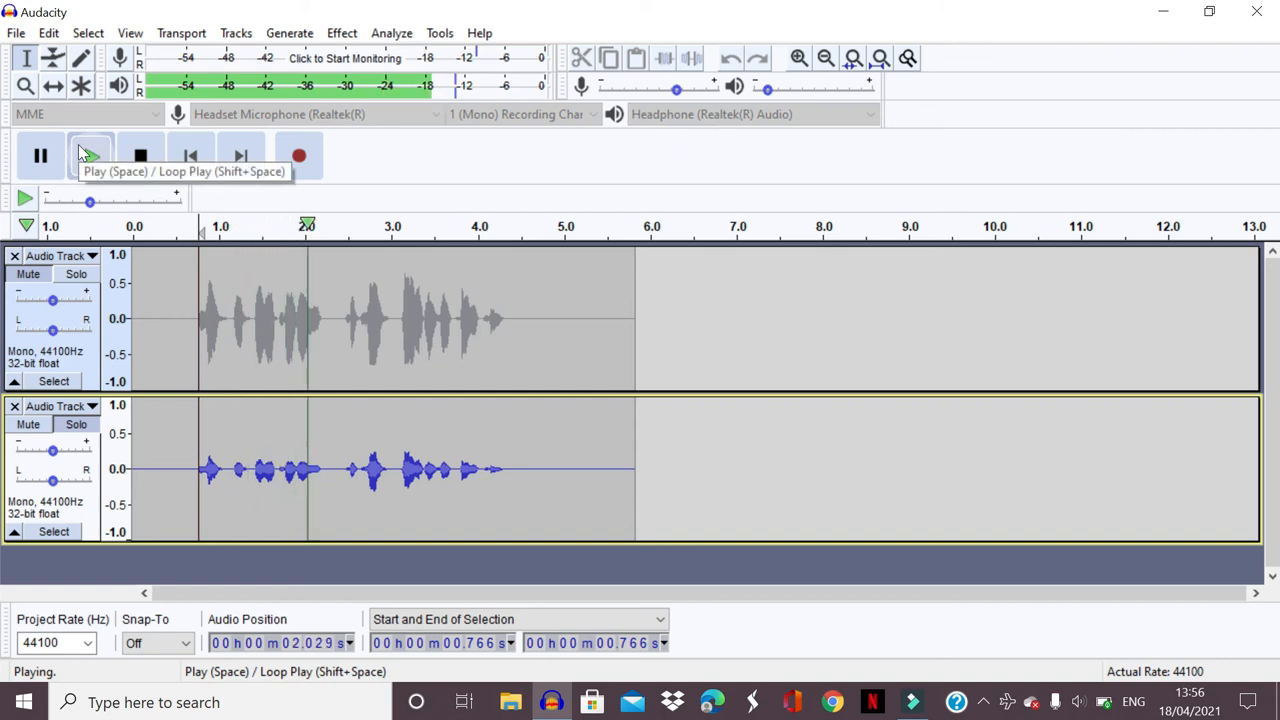
{"action": "left_click", "coordinate": [141, 160]}
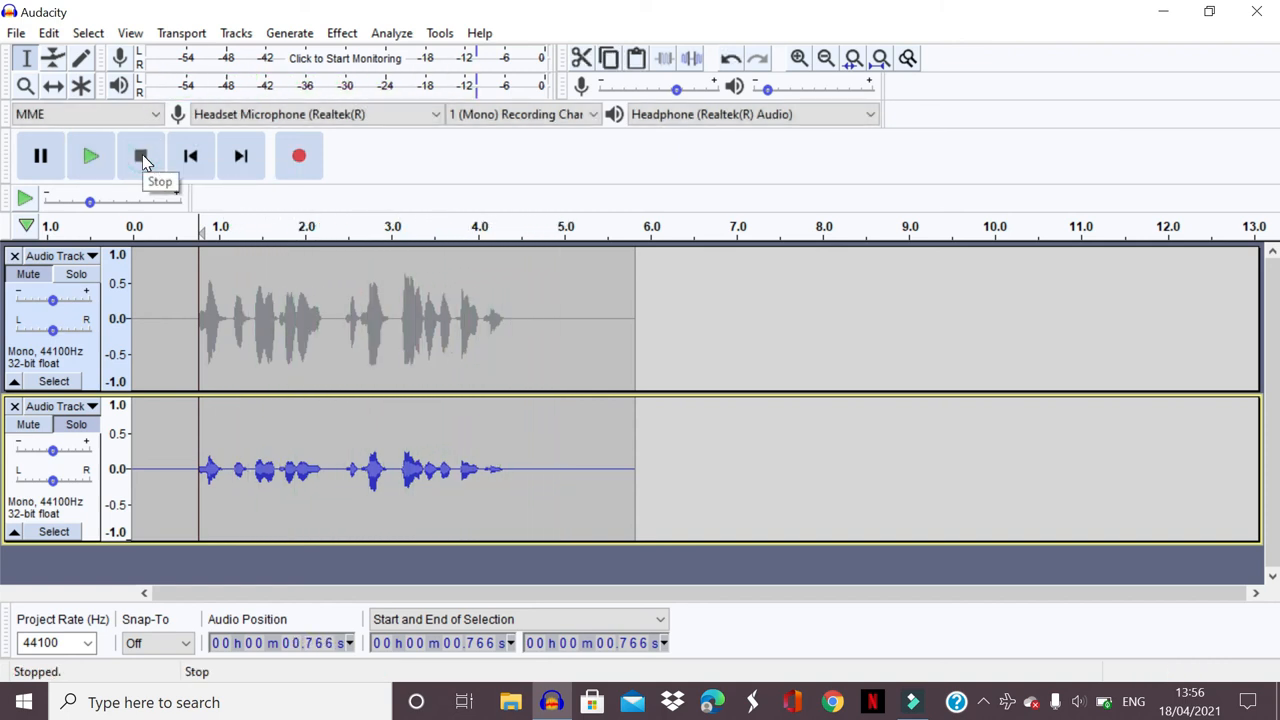